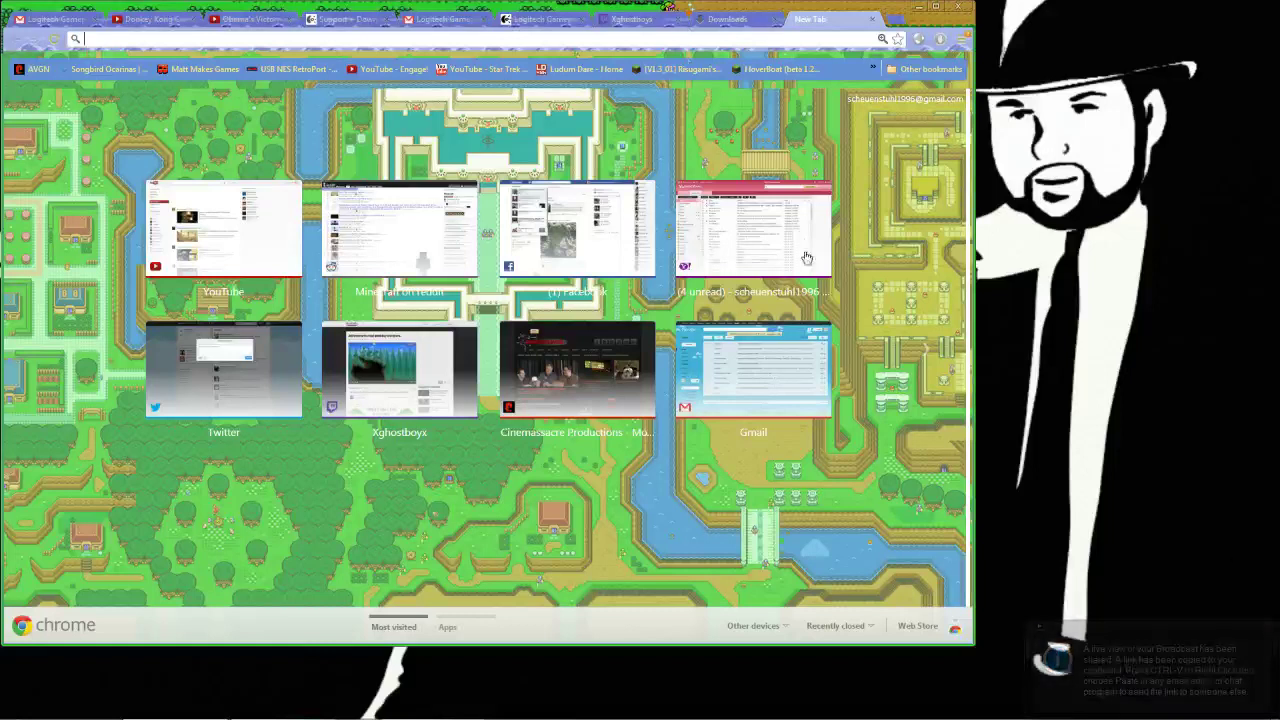
Step: Return to the Twitch stream tab and open, then cancel, the stream title editor
click(645, 20)
click(555, 20)
click(617, 20)
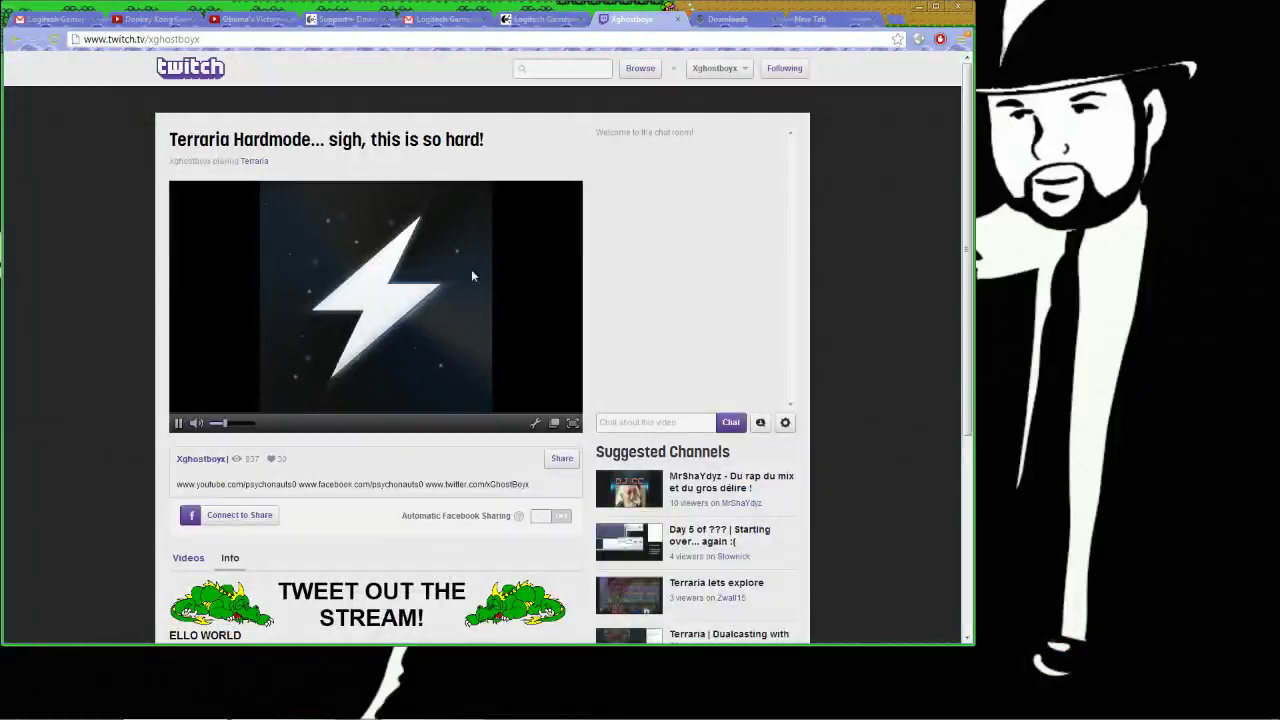
click(572, 140)
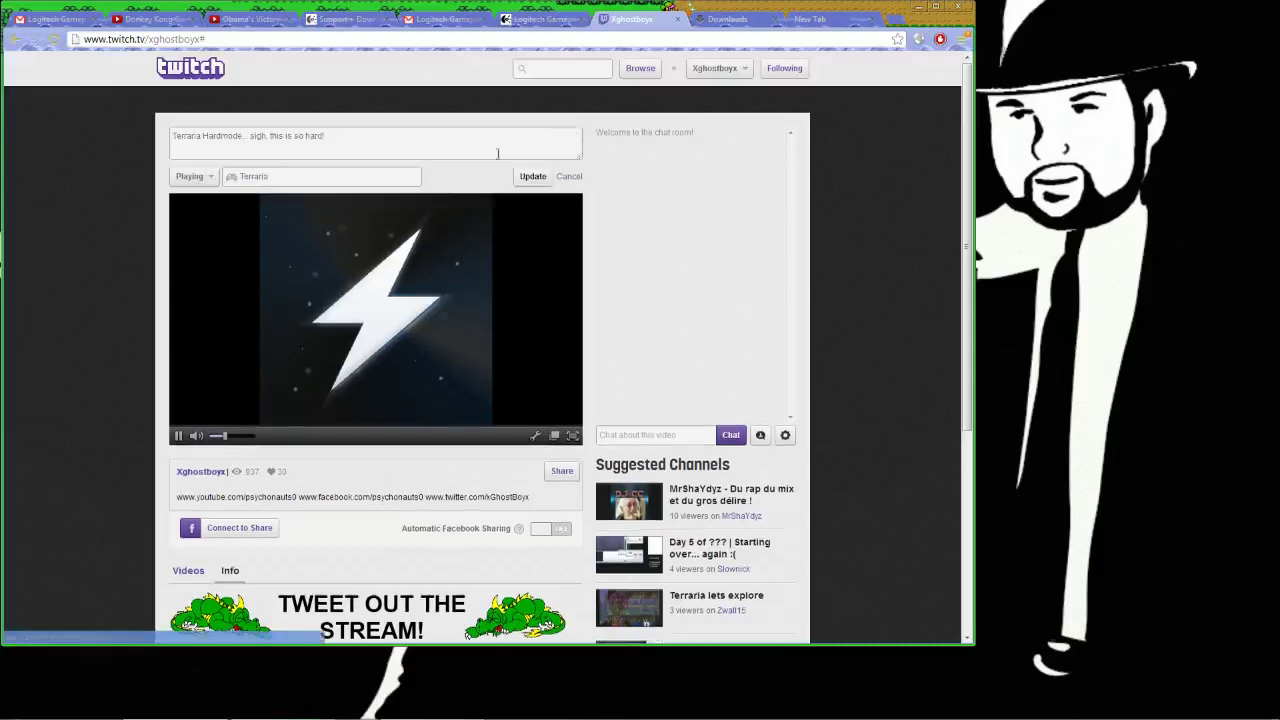
click(576, 177)
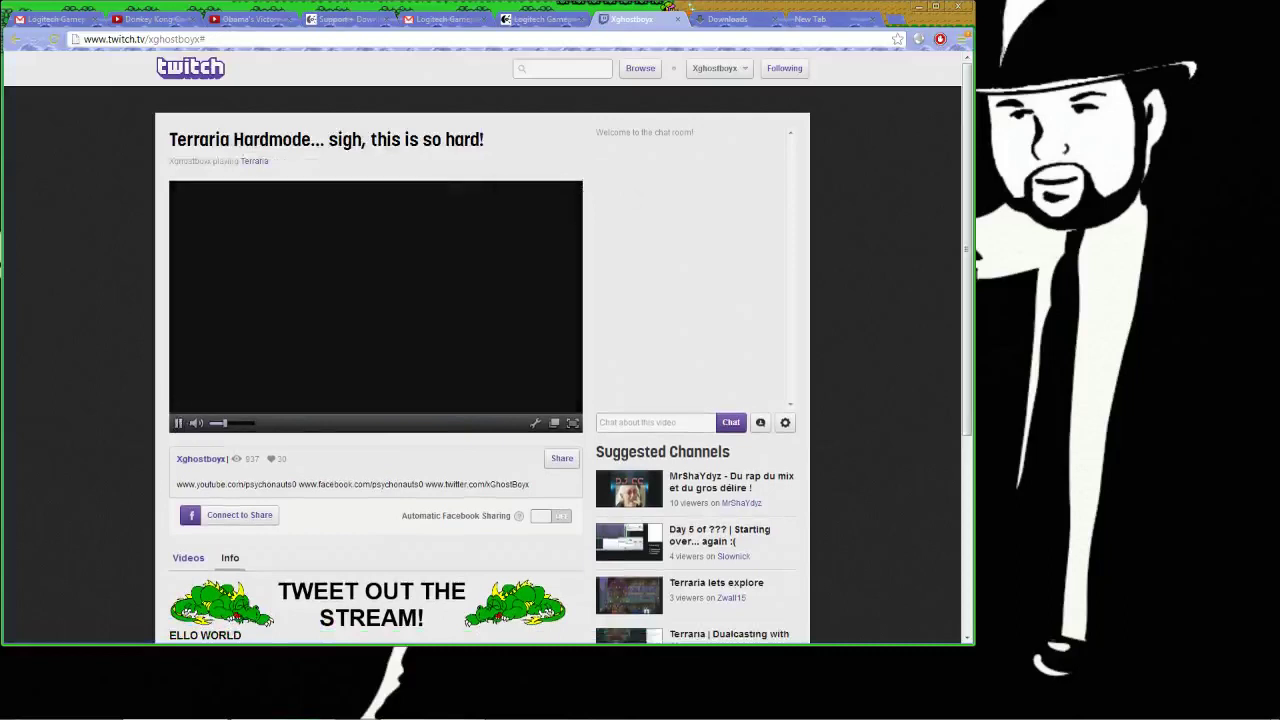
Step: Pause the stream's live preview player and switch to the browser's Downloads list
mouse_move(414, 697)
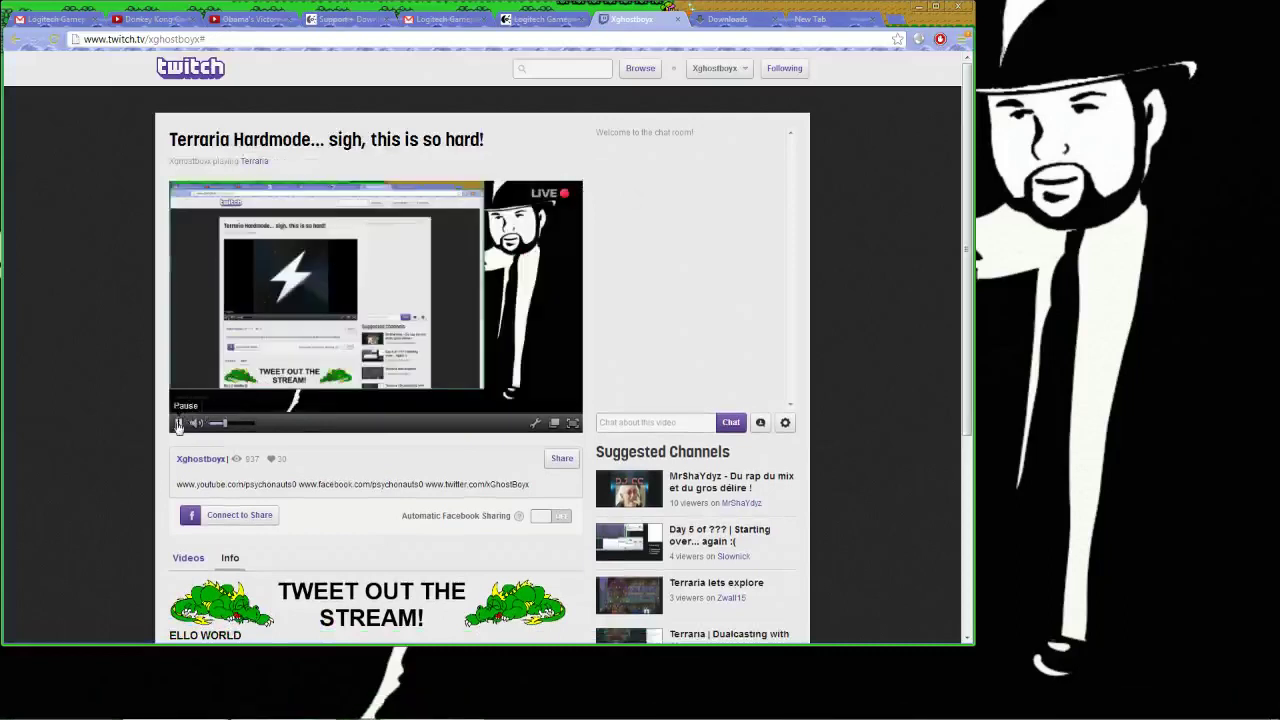
click(179, 424)
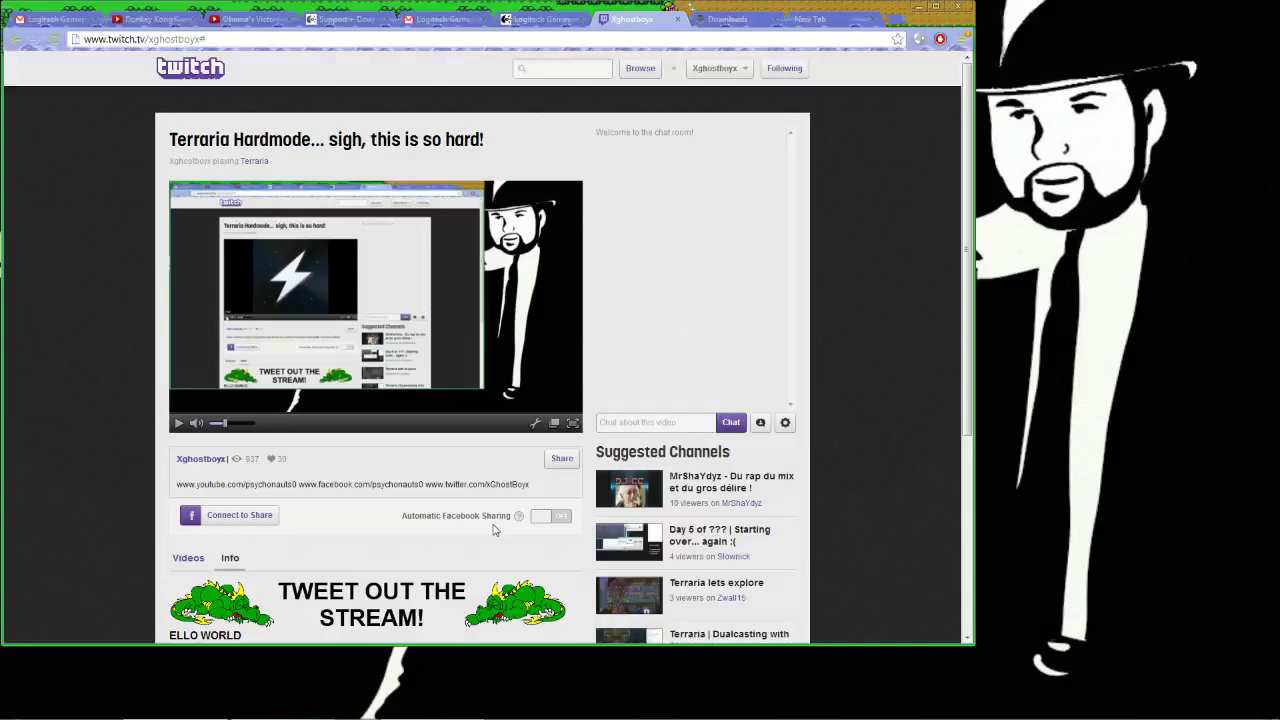
click(740, 18)
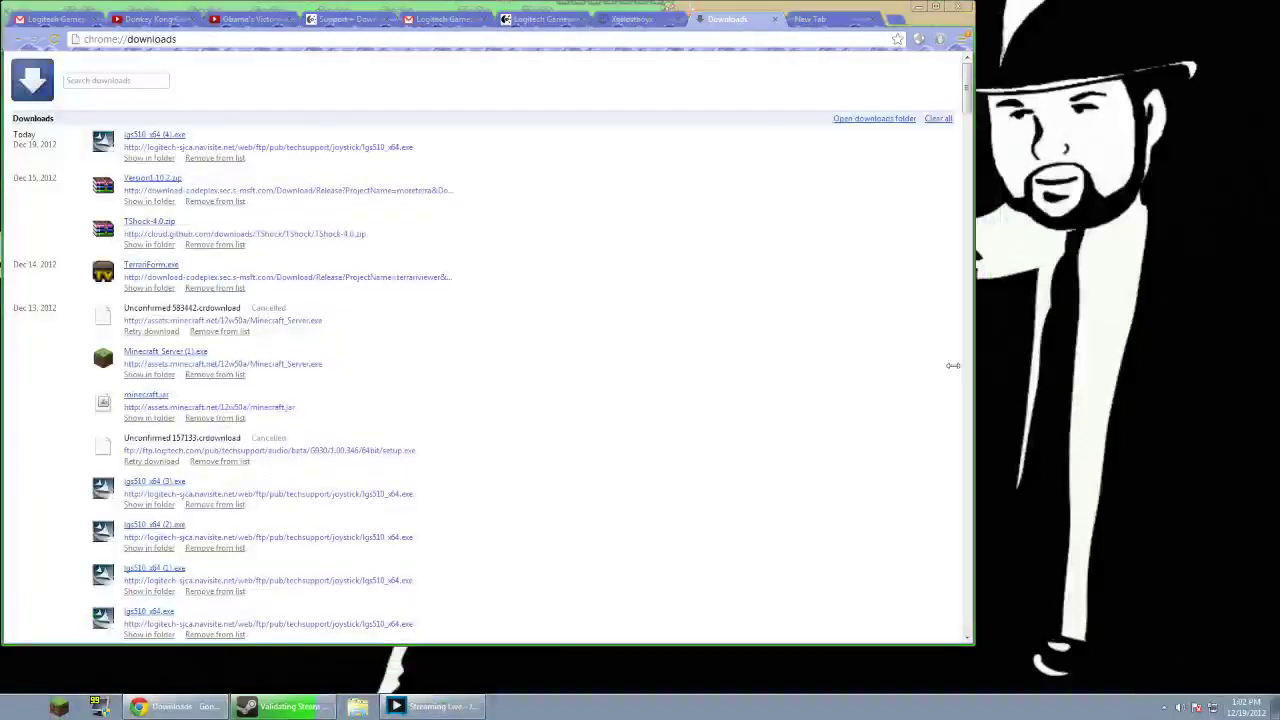
Step: Scroll through the Logitech ticket's Communication History to read the agent's reply, then go back to Twitch
click(548, 22)
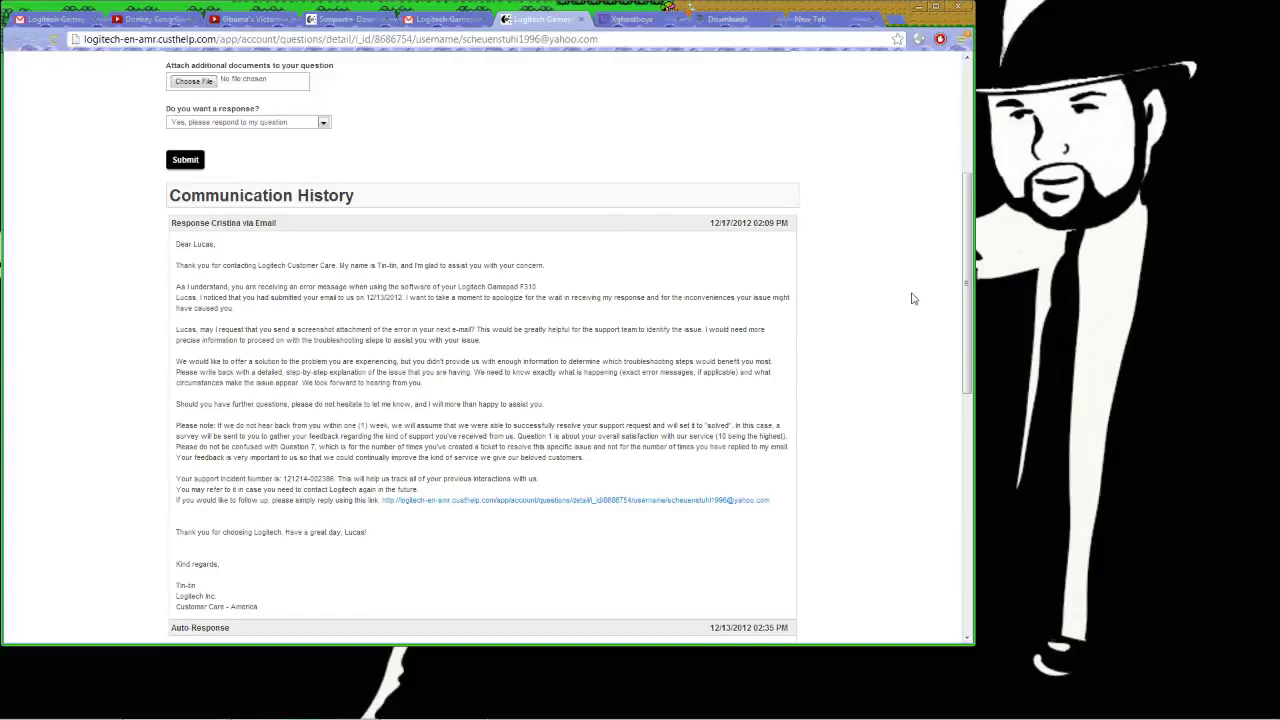
scroll(247, 237, up, 1)
scroll(247, 237, down, 3)
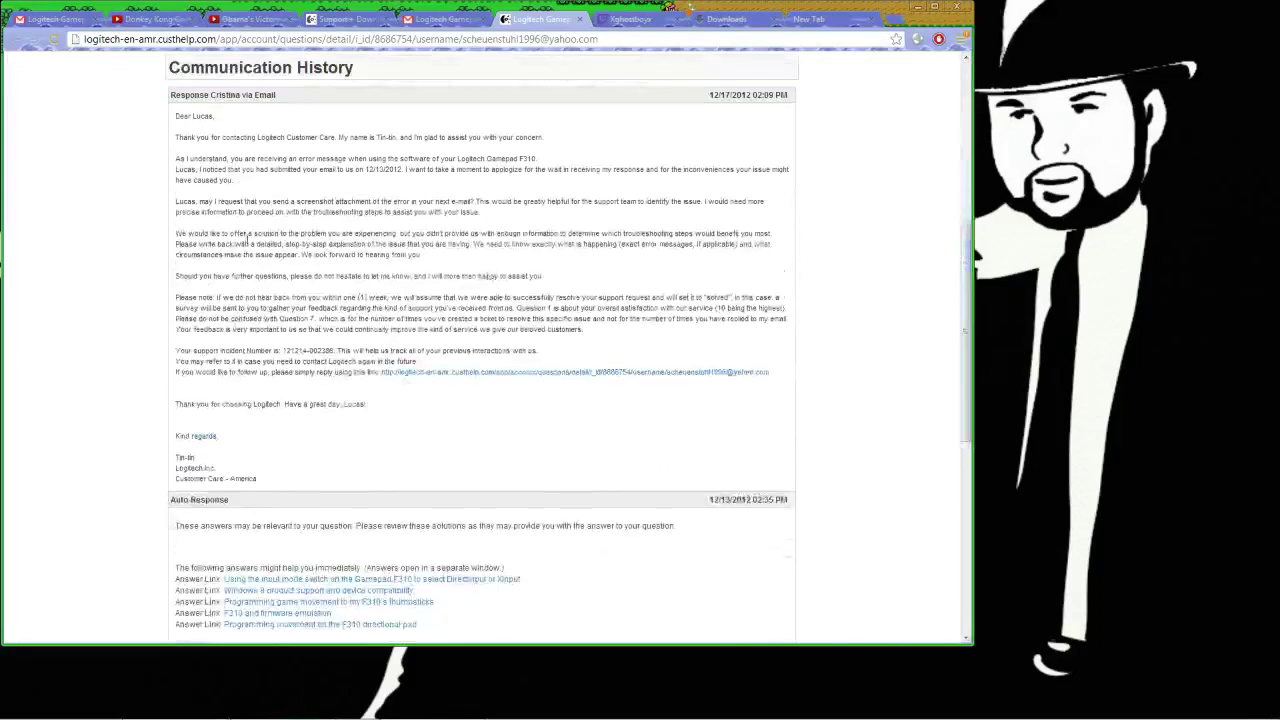
scroll(957, 210, up, 3)
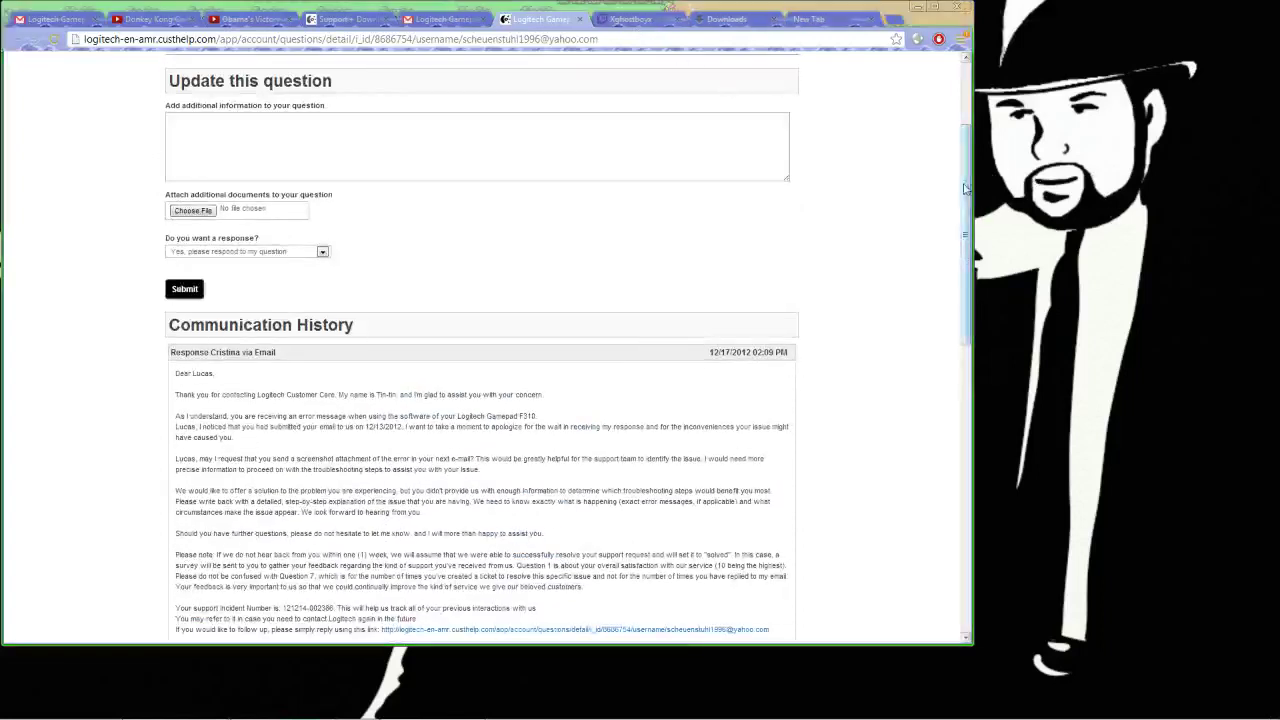
scroll(988, 320, down, 4)
scroll(988, 320, up, 3)
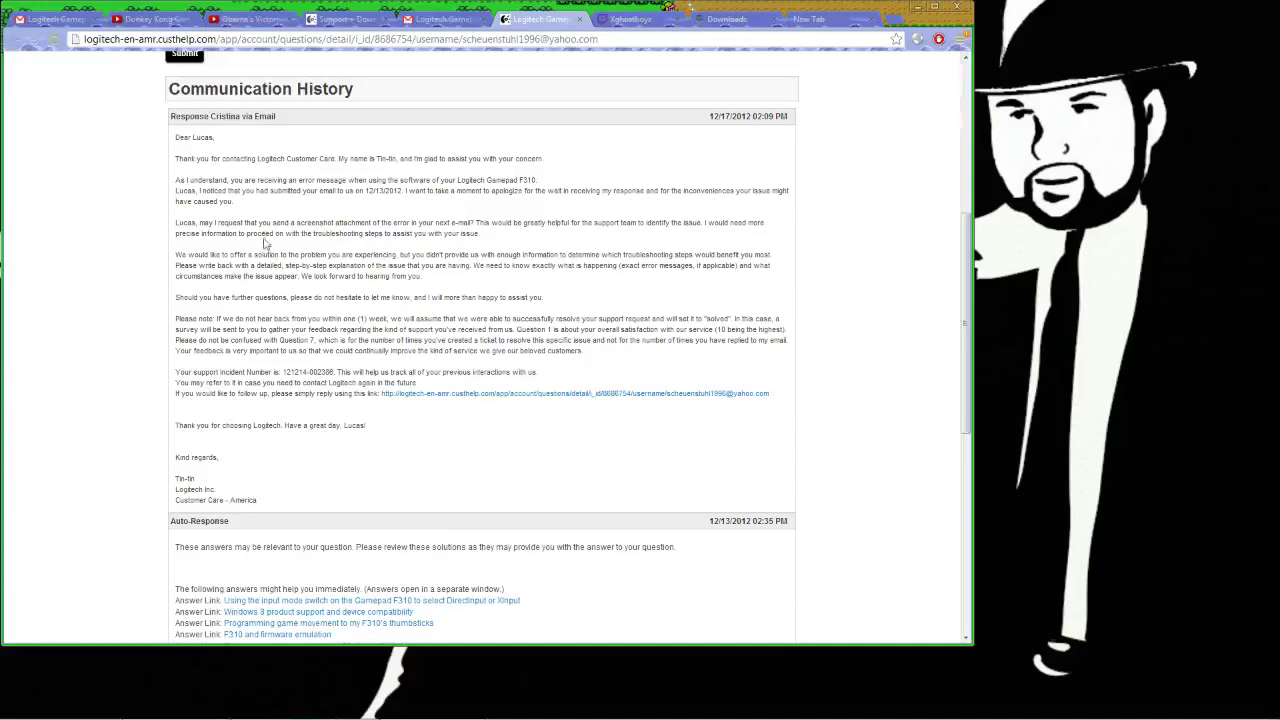
click(630, 19)
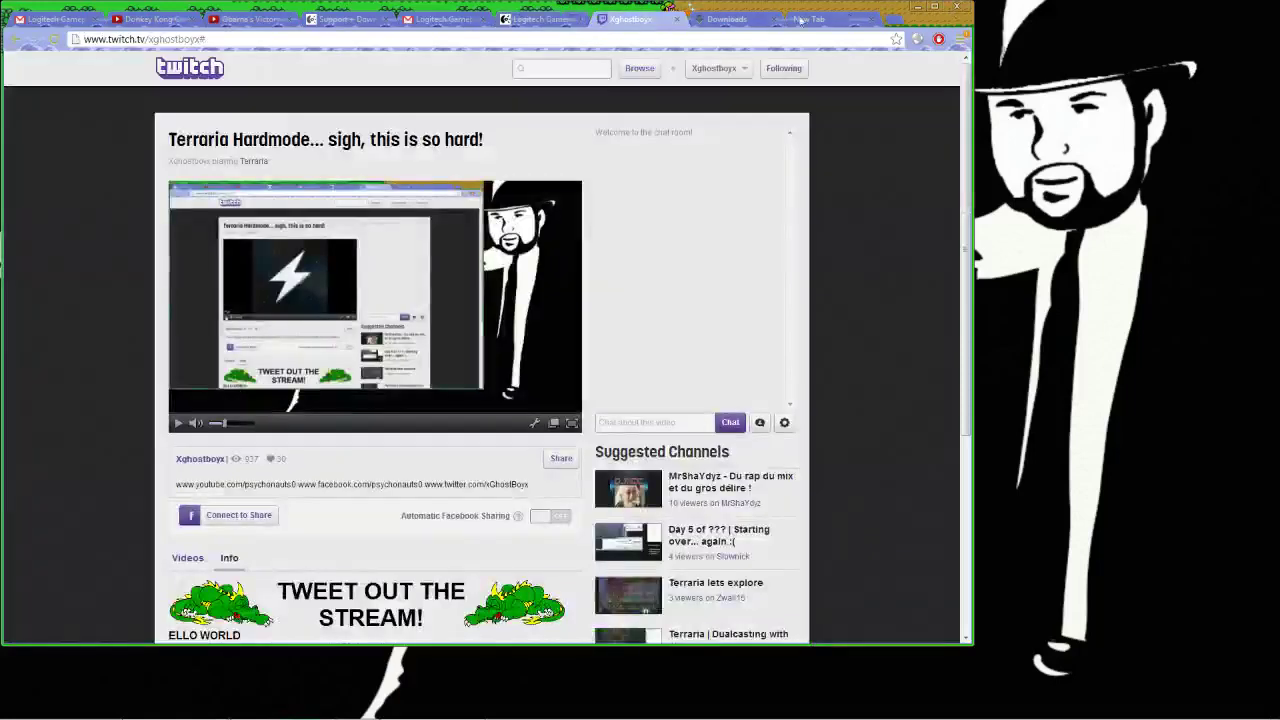
click(727, 19)
click(808, 19)
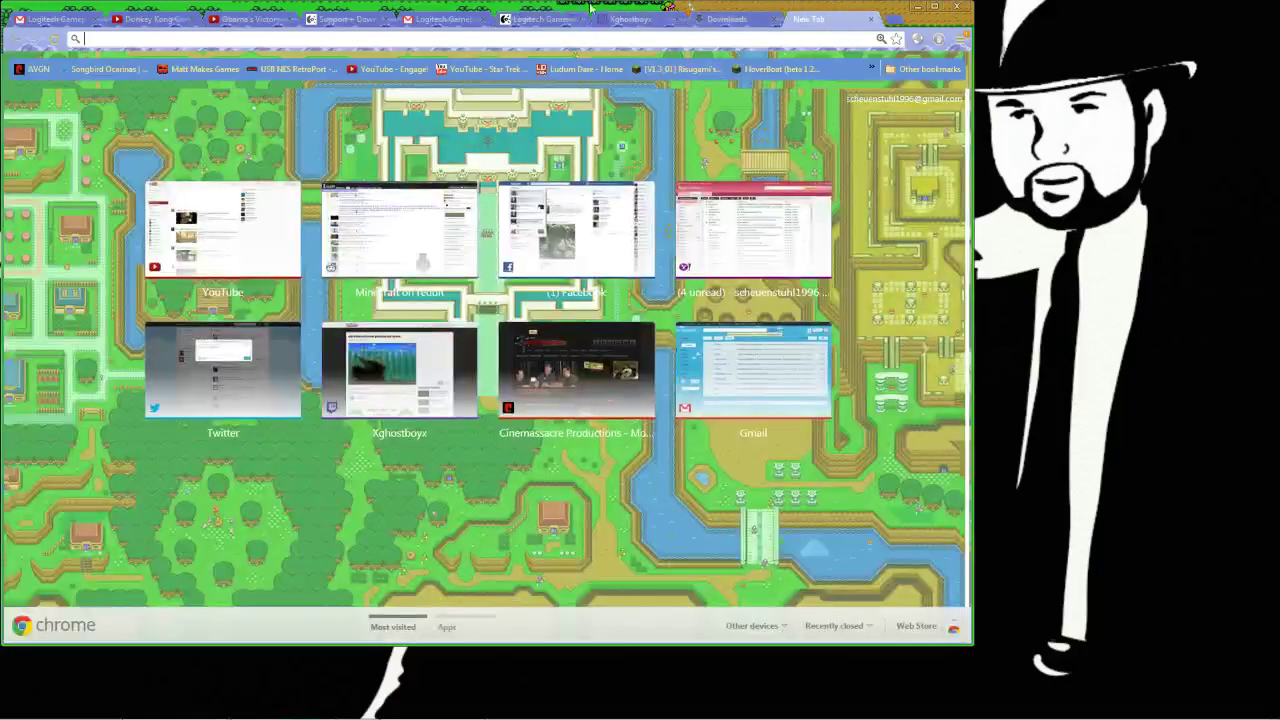
click(530, 20)
click(850, 20)
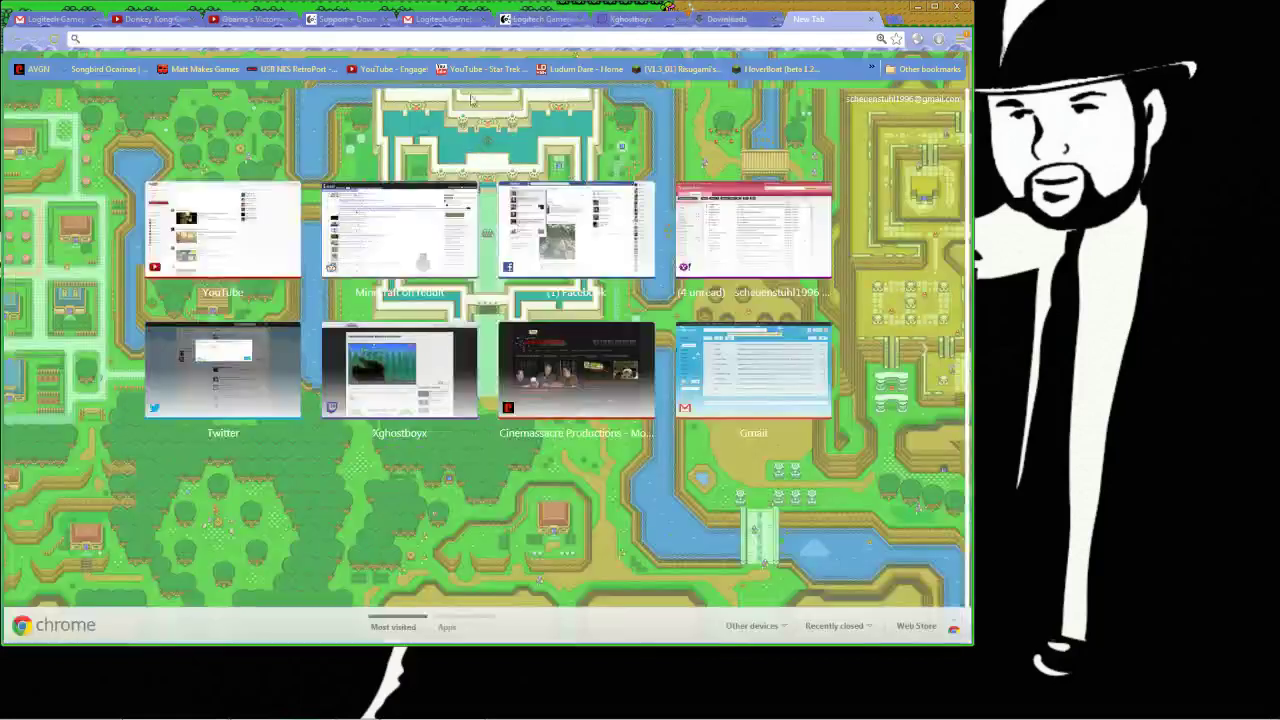
text(www.logitech.com)
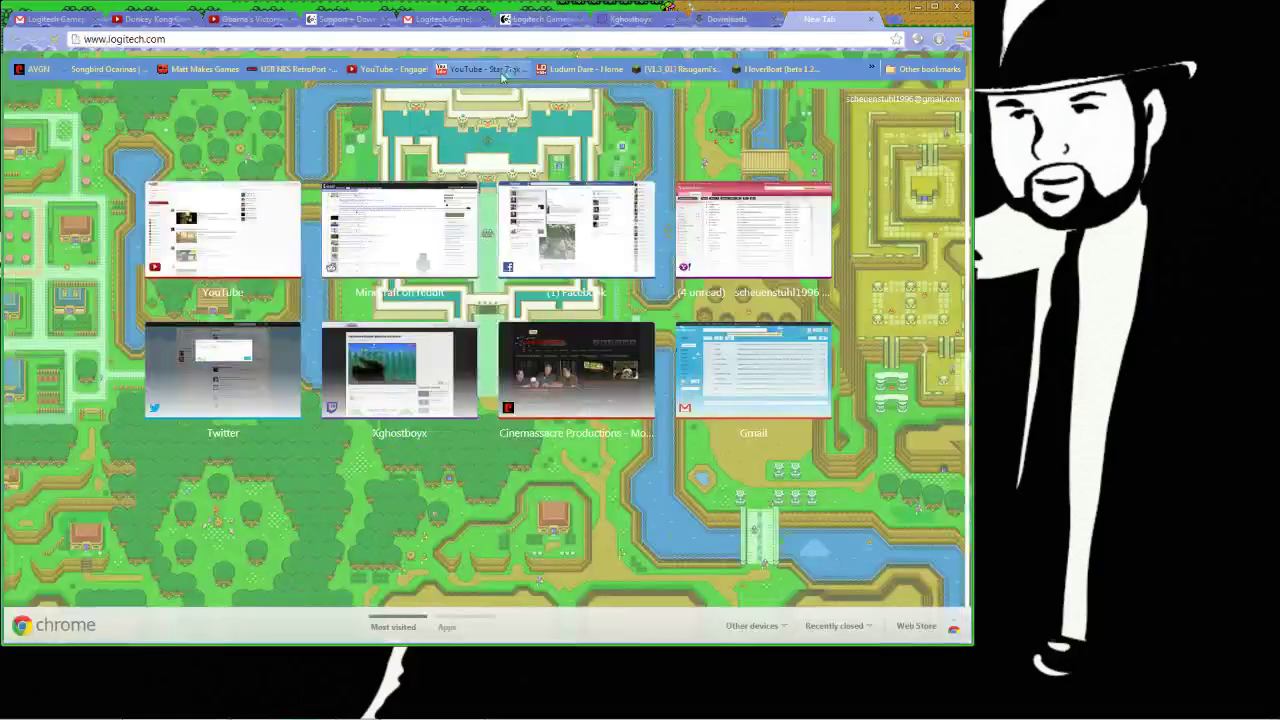
key(Return)
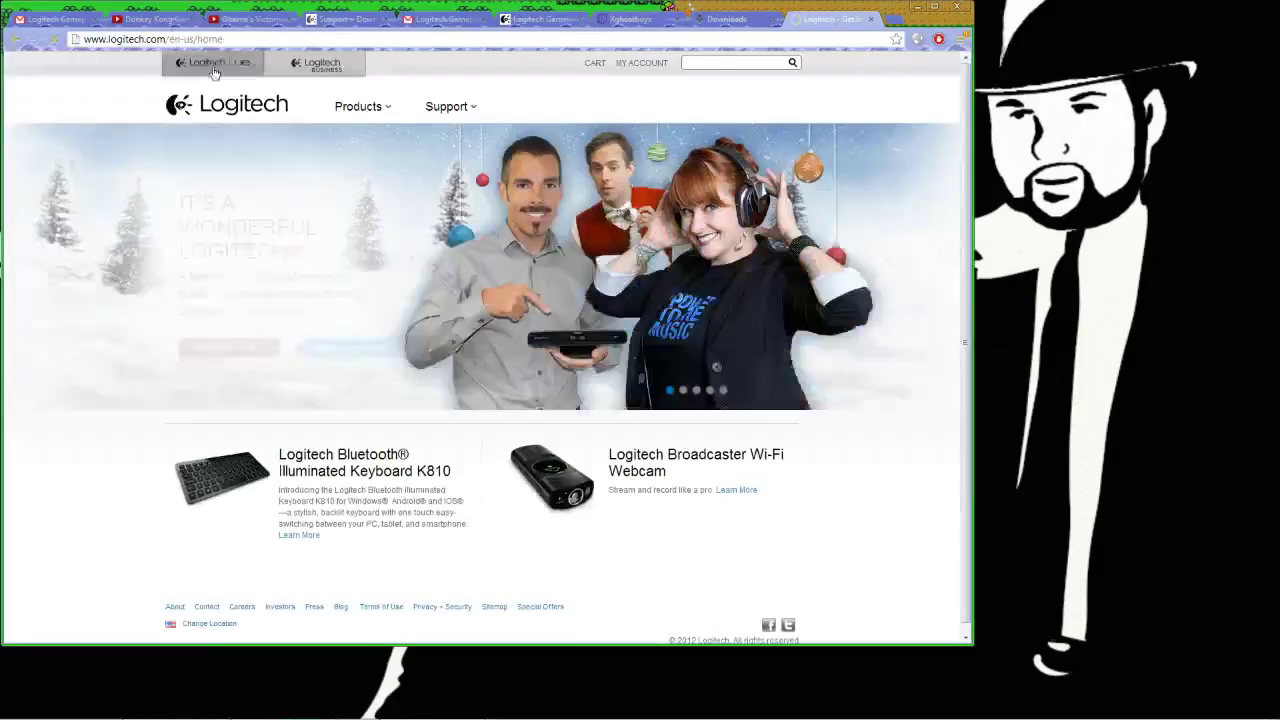
Step: Navigate Products > Gaming > Gamepads to list the F310 and Wireless F710
mouse_move(375, 121)
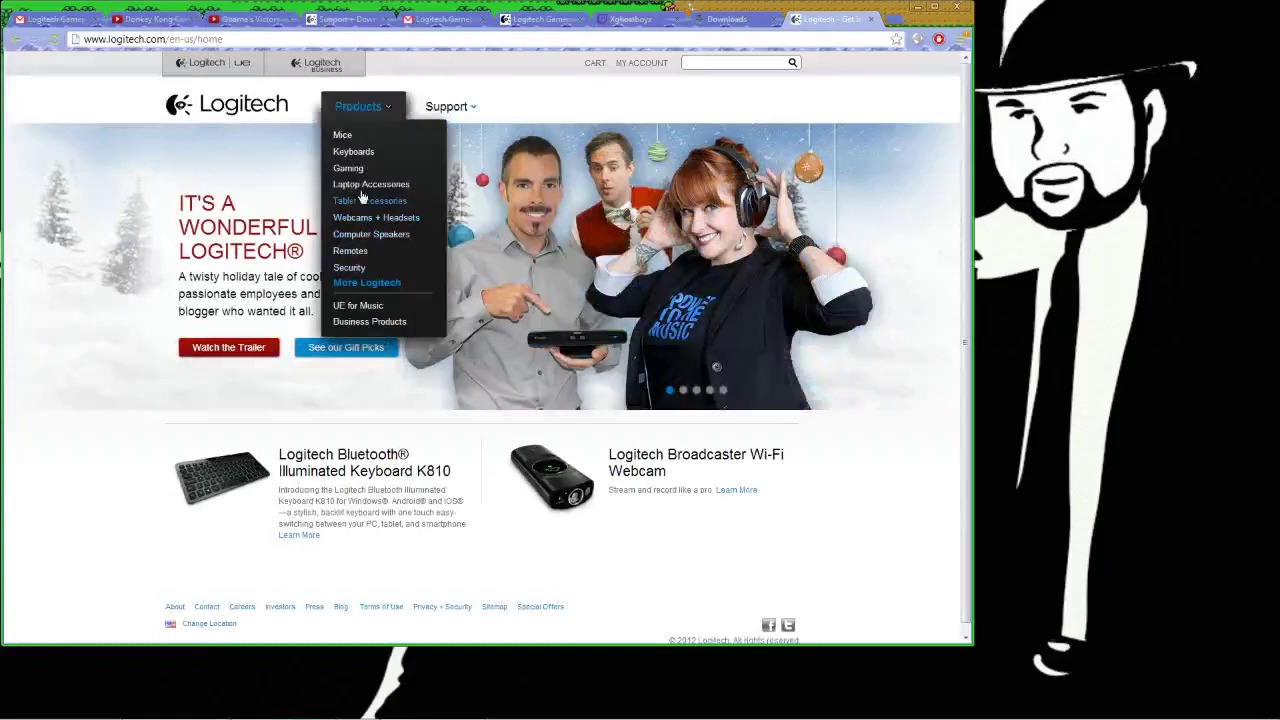
mouse_move(368, 182)
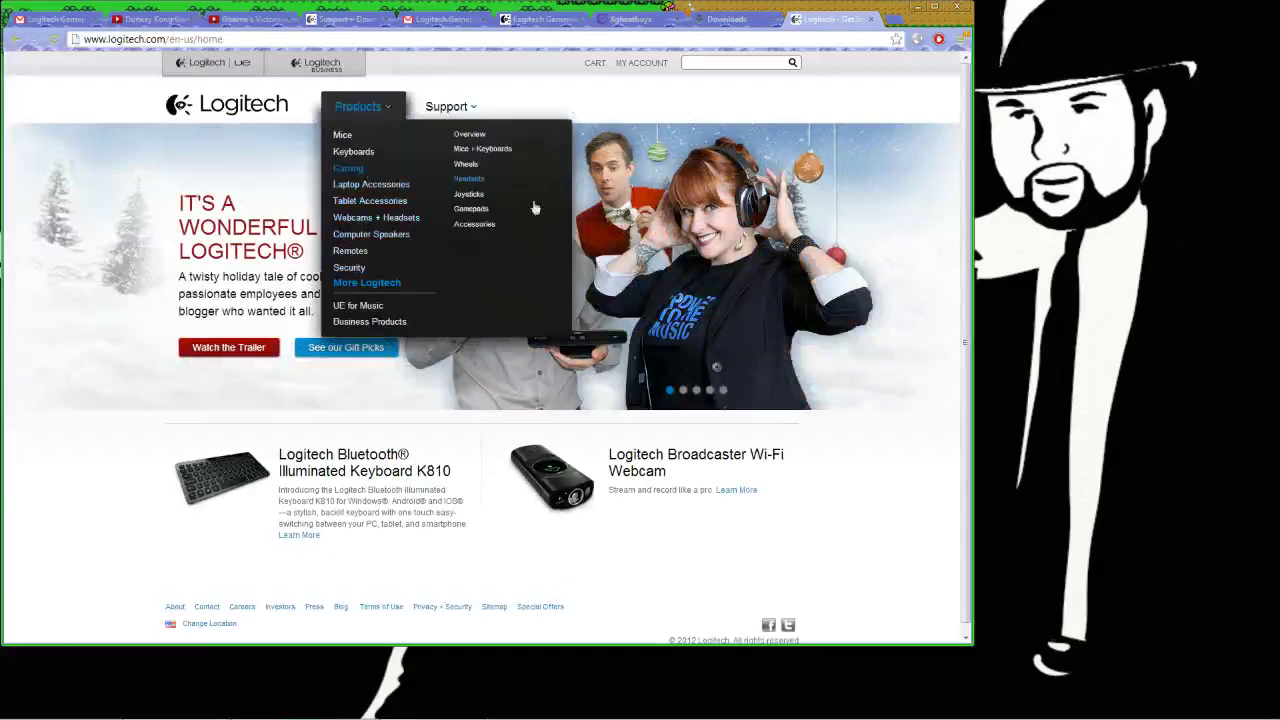
click(488, 212)
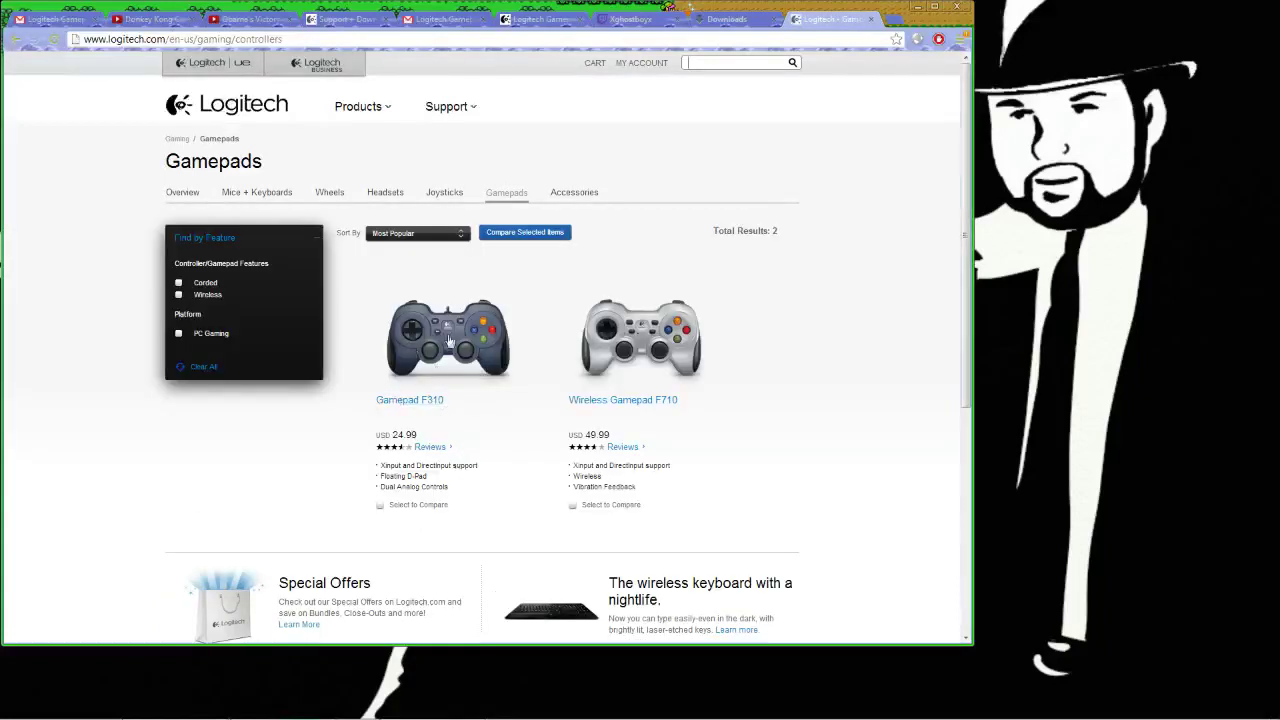
Step: On the Gamepad F310 downloads page, choose Windows 7 and the Multilingual 64-bit file
click(395, 381)
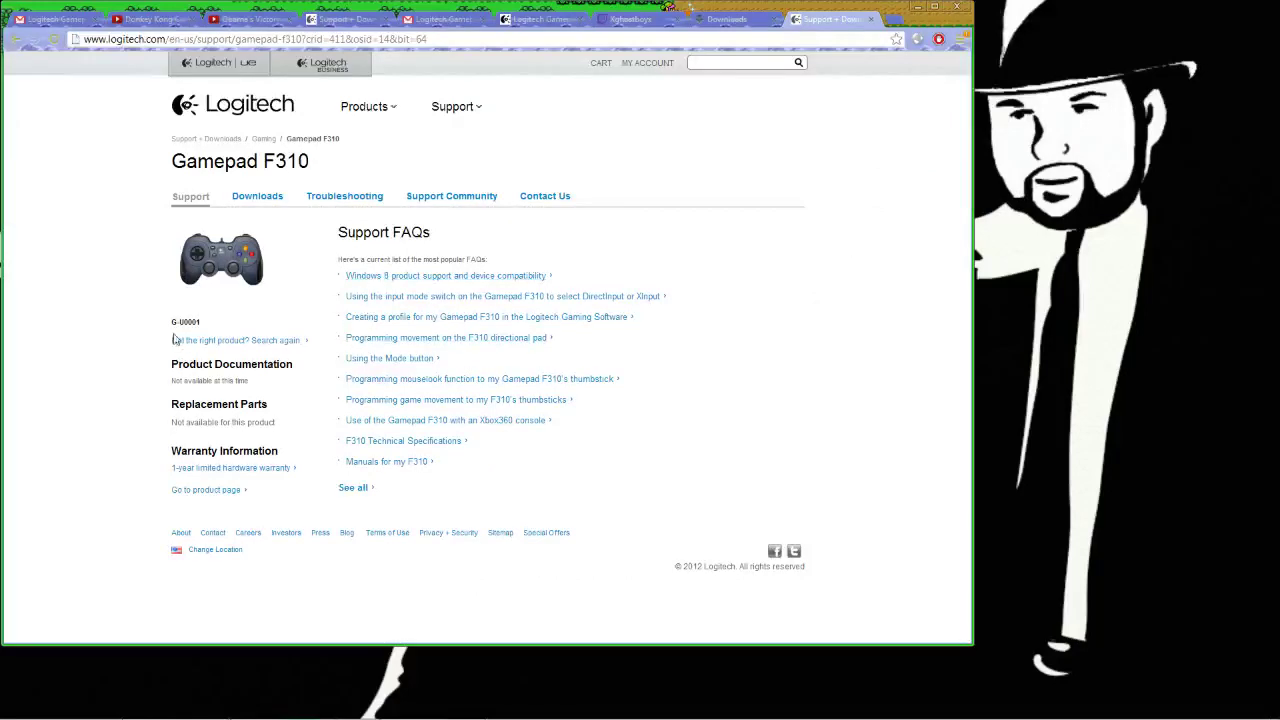
click(268, 198)
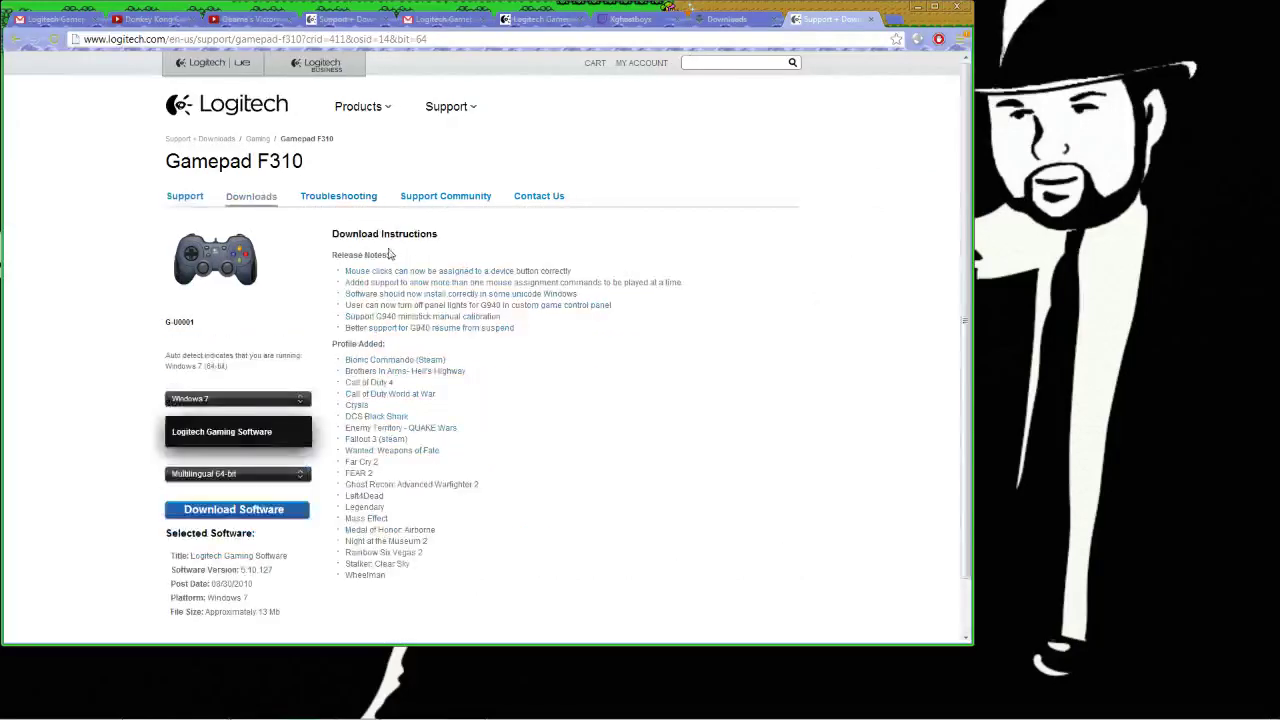
click(284, 400)
click(183, 421)
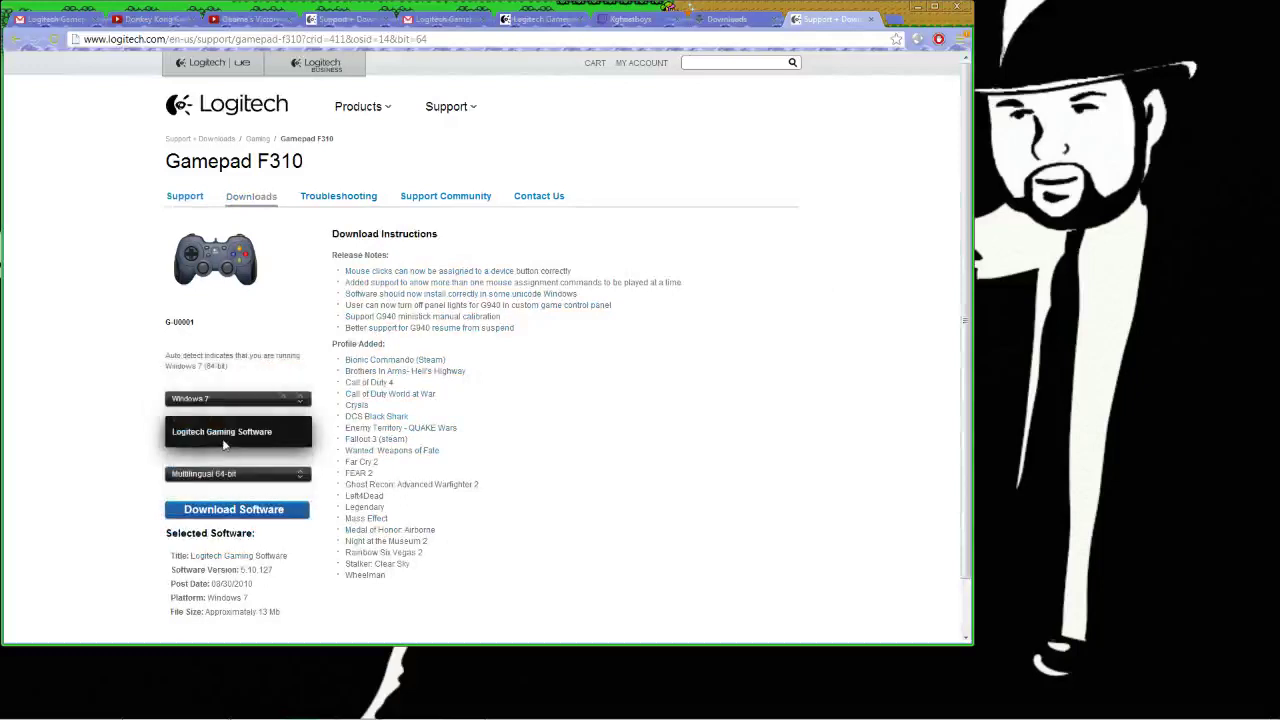
click(228, 470)
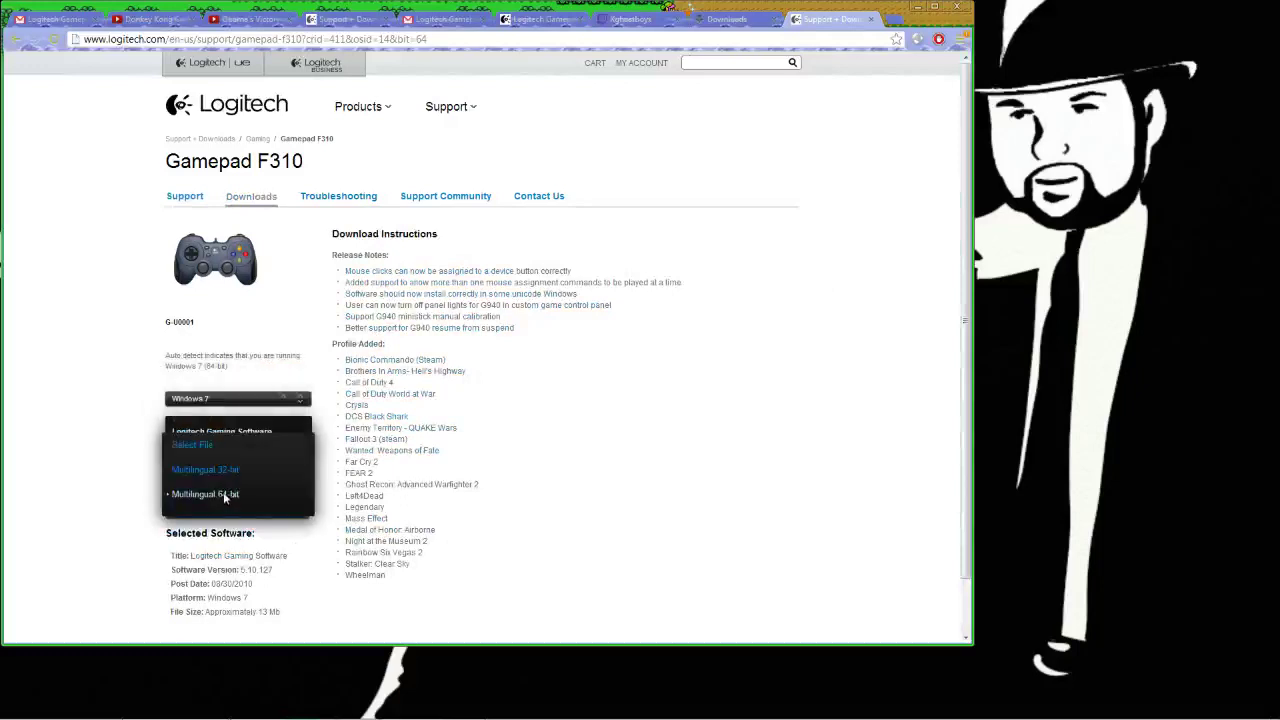
click(224, 500)
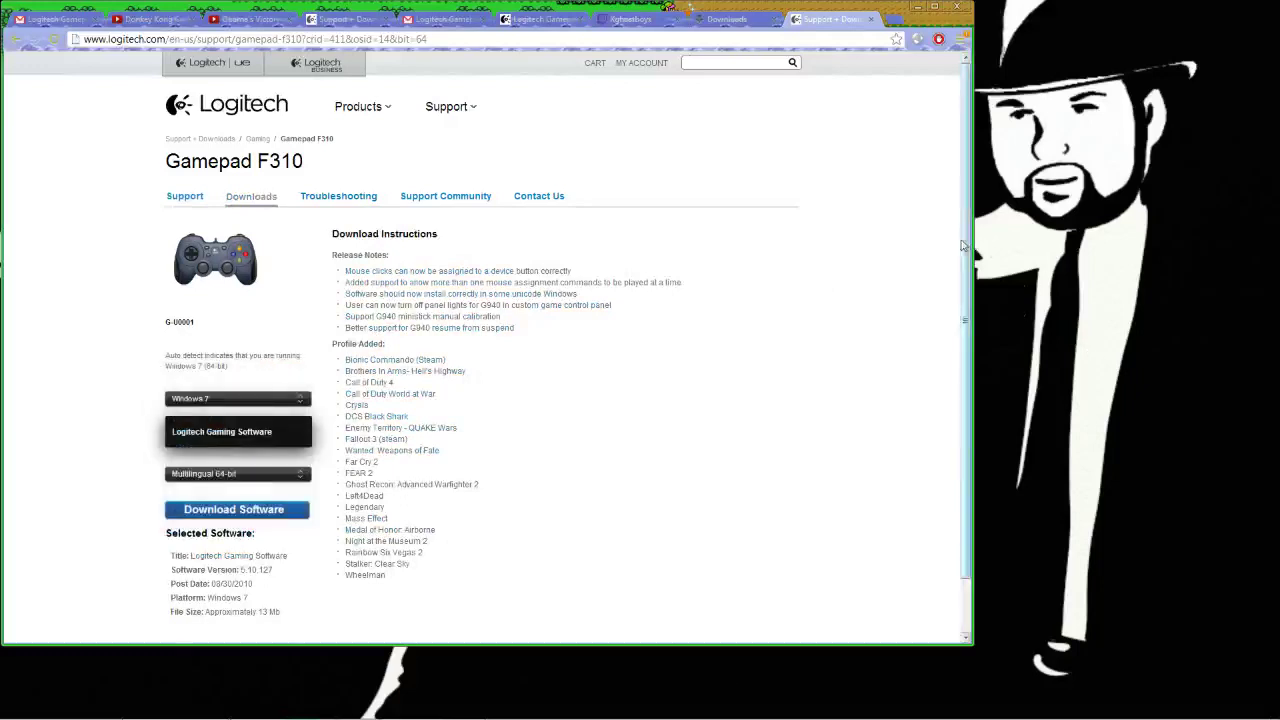
Step: Confirm Multilingual 64-bit and Windows 7, then start downloading Logitech Gaming Software 5.10.127
scroll(965, 250, down, 1)
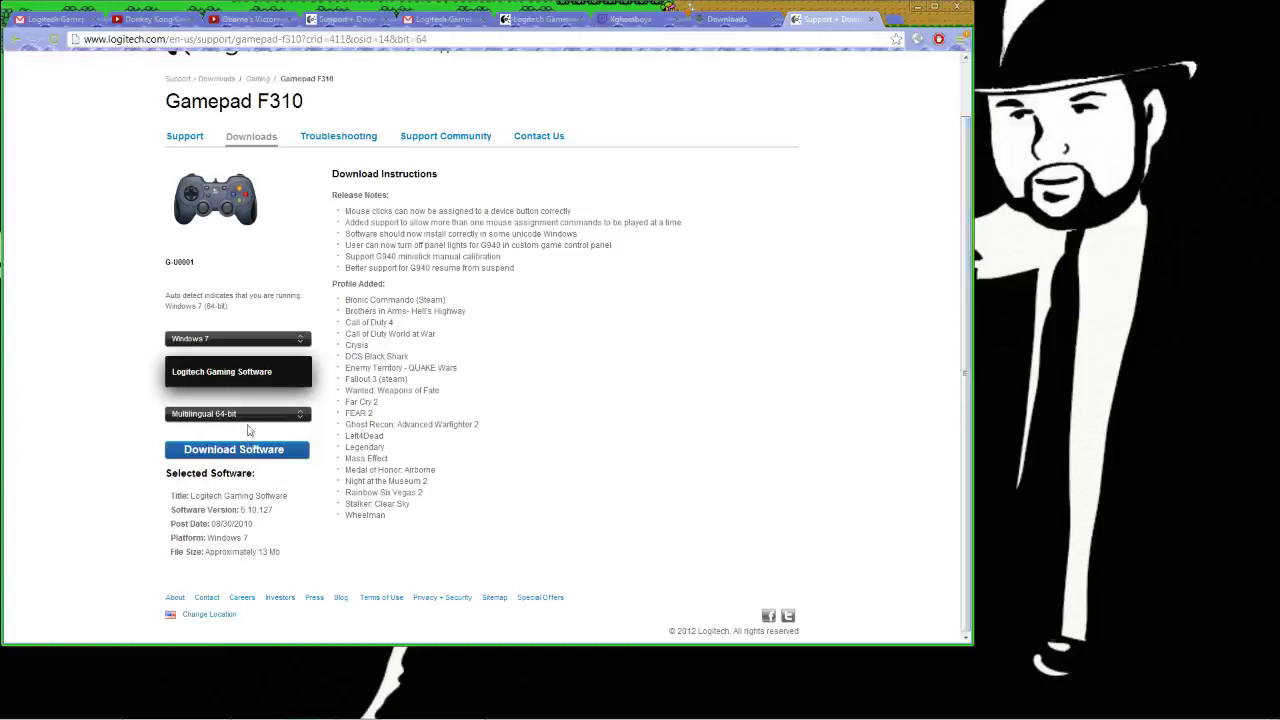
click(250, 416)
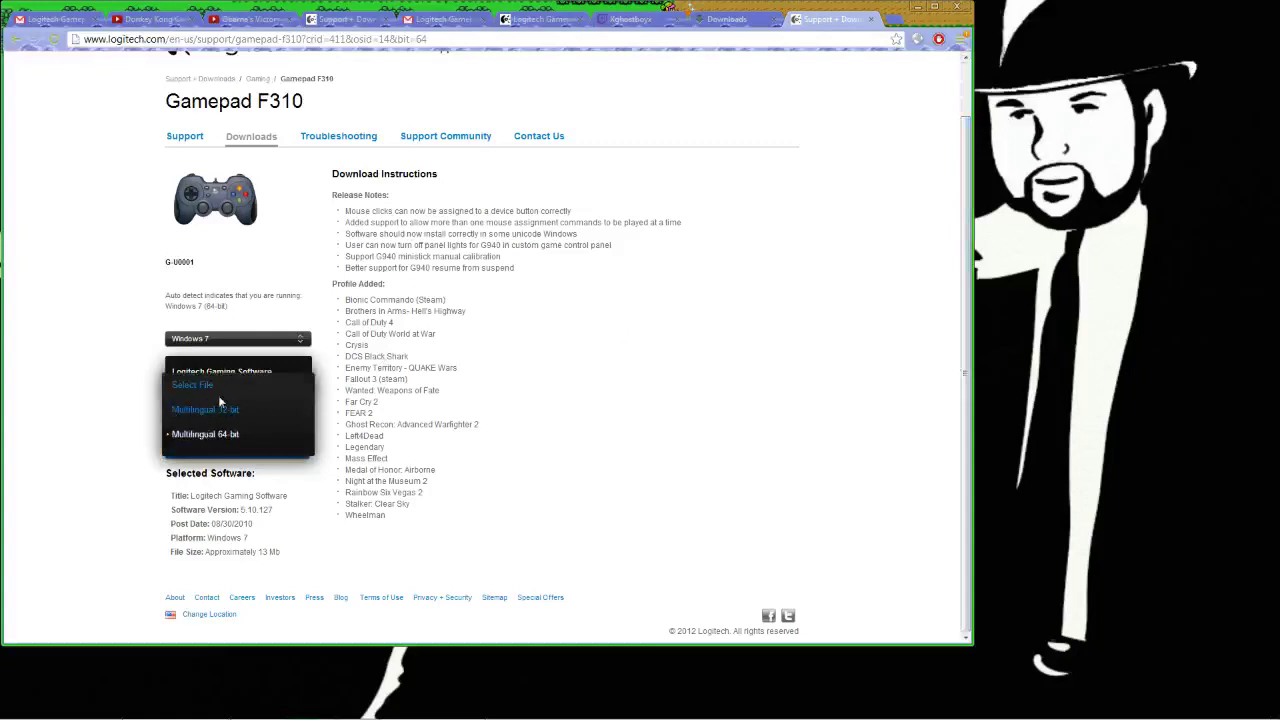
click(221, 435)
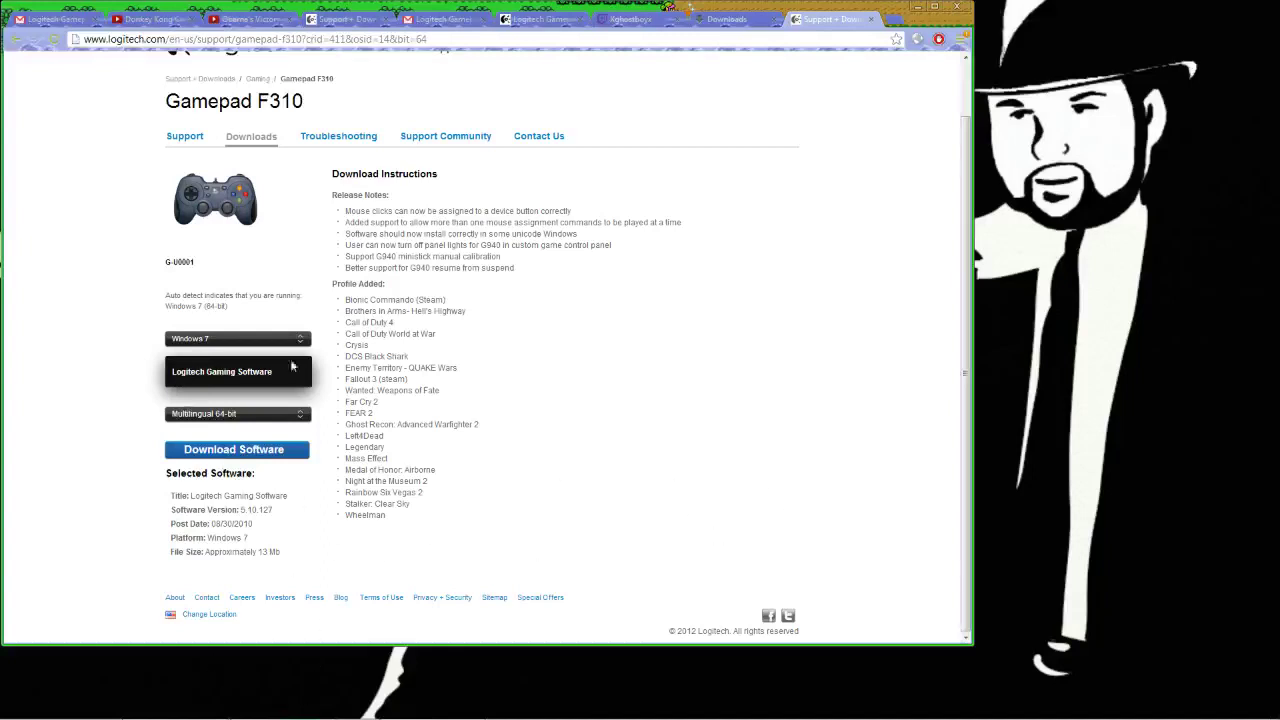
click(254, 339)
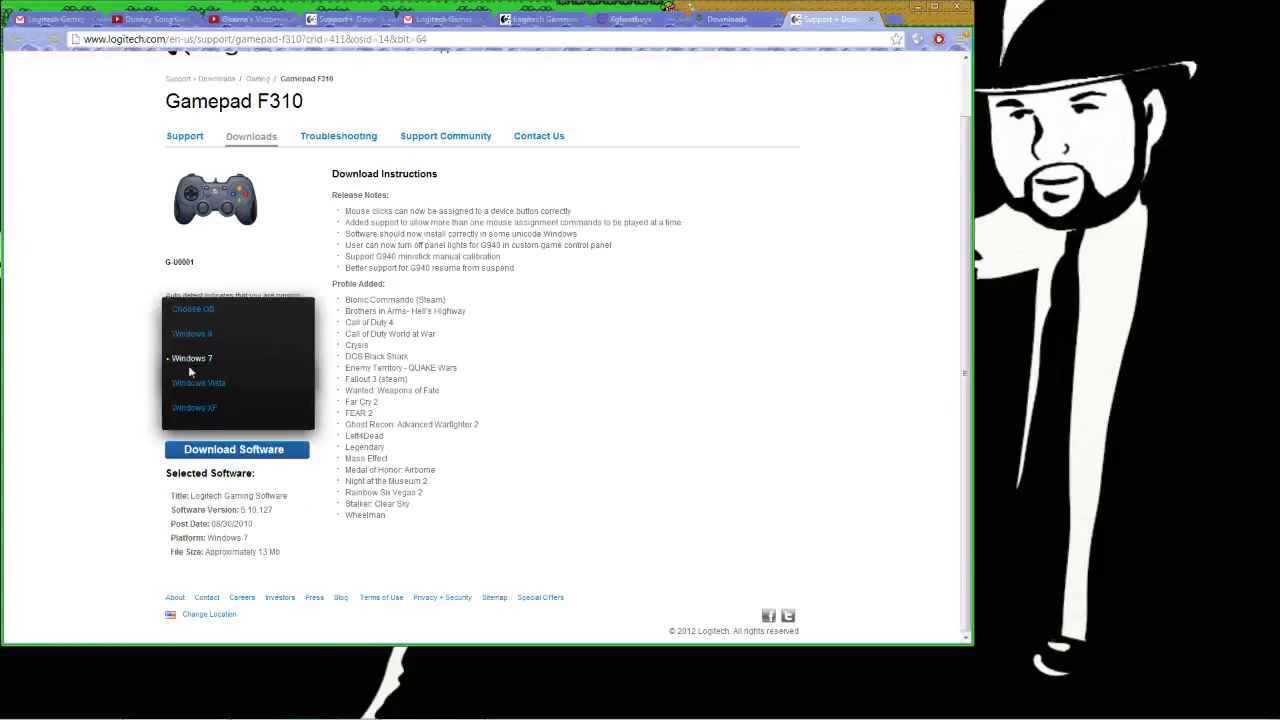
click(21, 405)
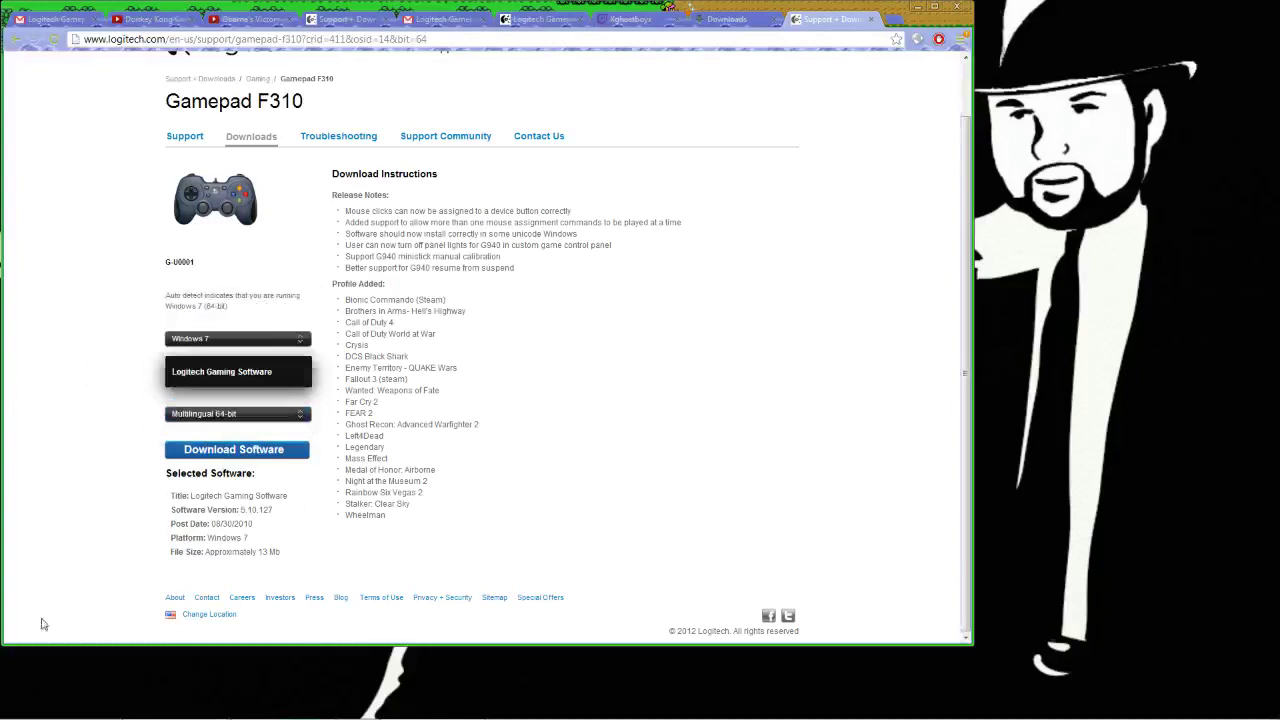
click(246, 449)
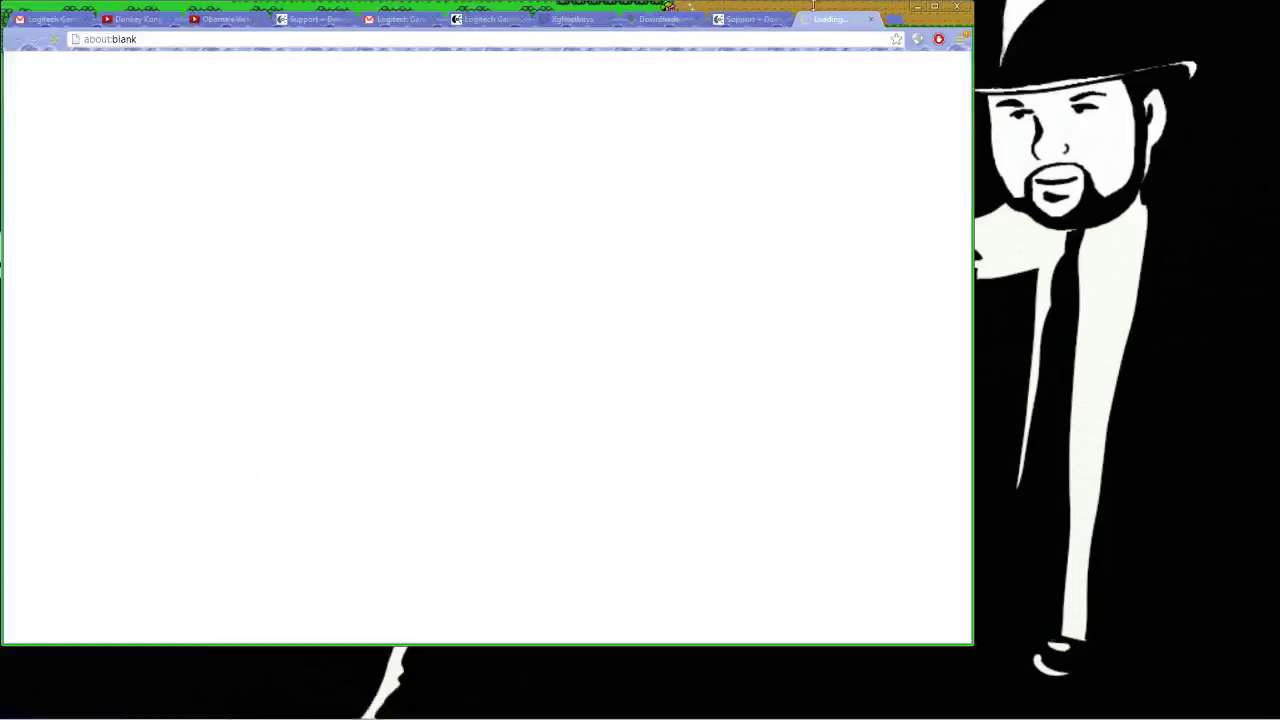
click(895, 20)
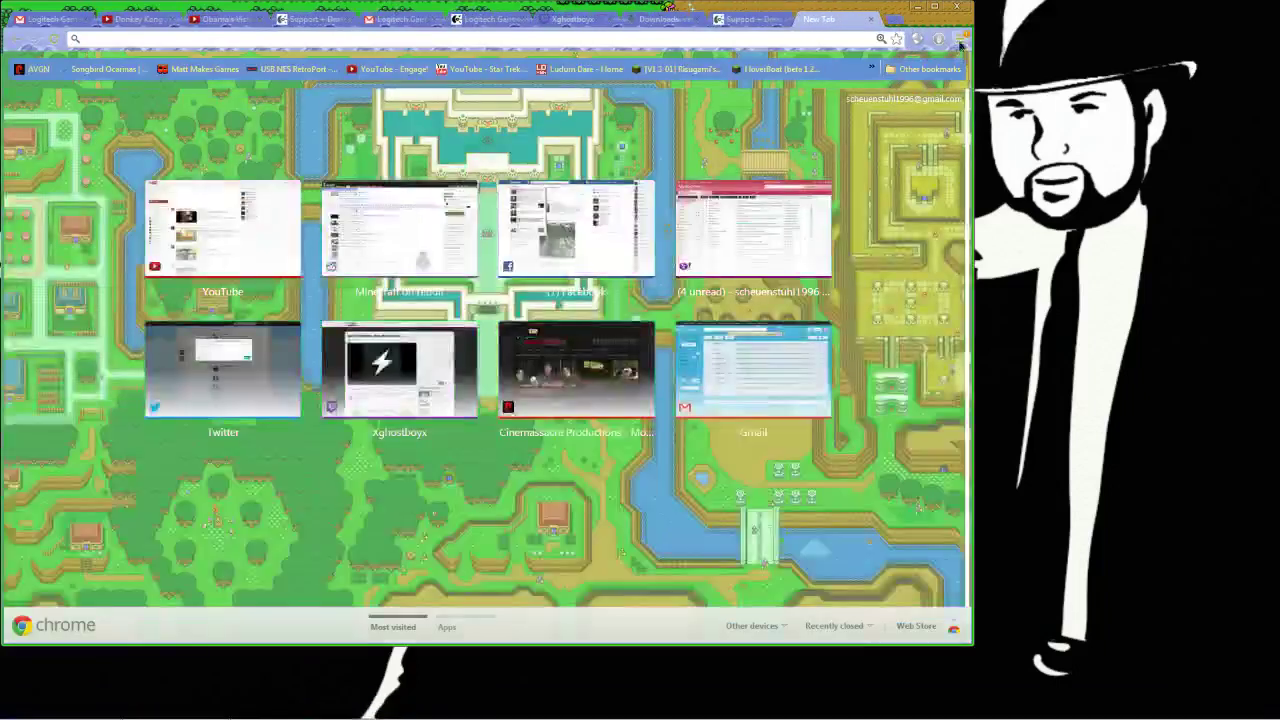
Step: Cancel the lgs510_x64 (5).exe download and run the previously downloaded Logitech installer
click(960, 40)
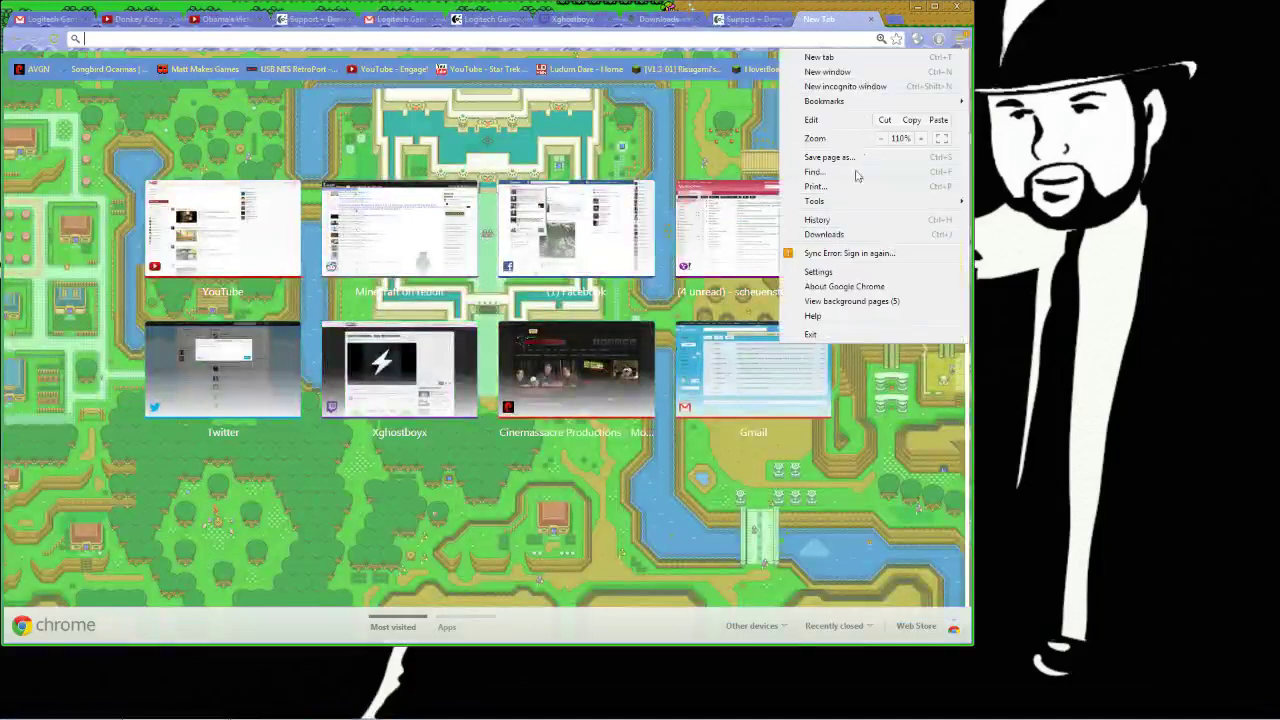
click(825, 234)
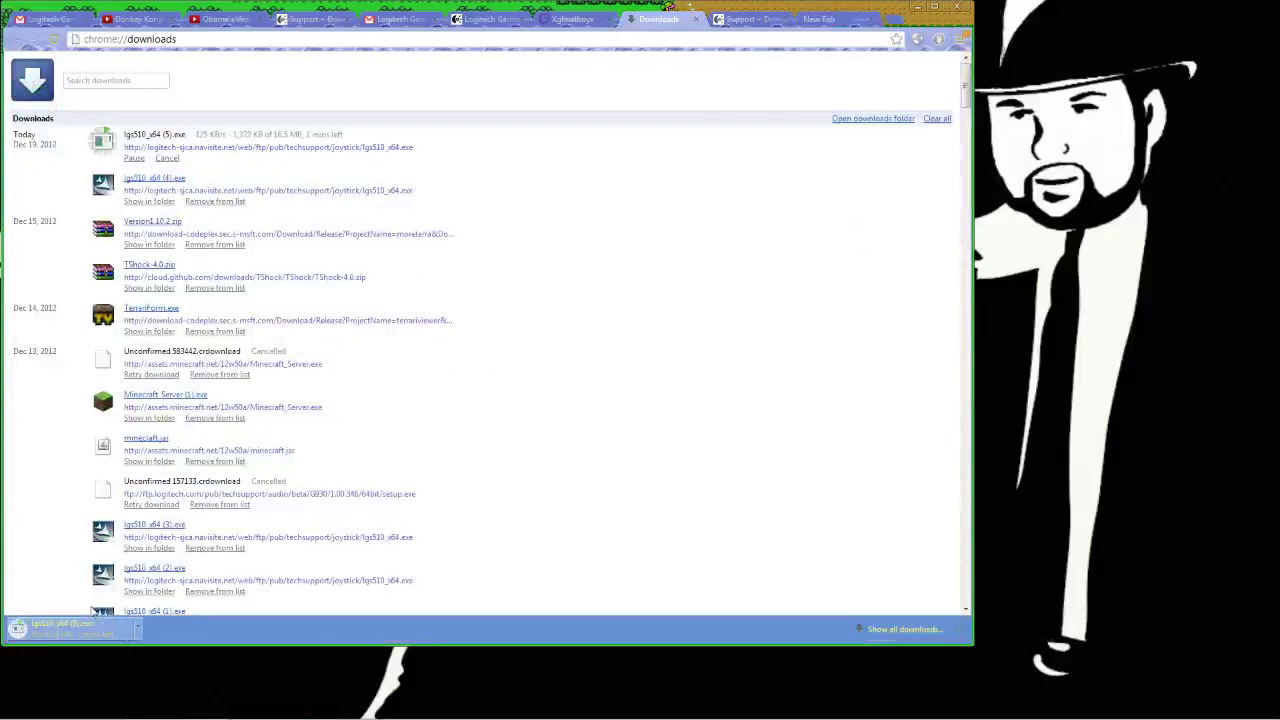
click(138, 626)
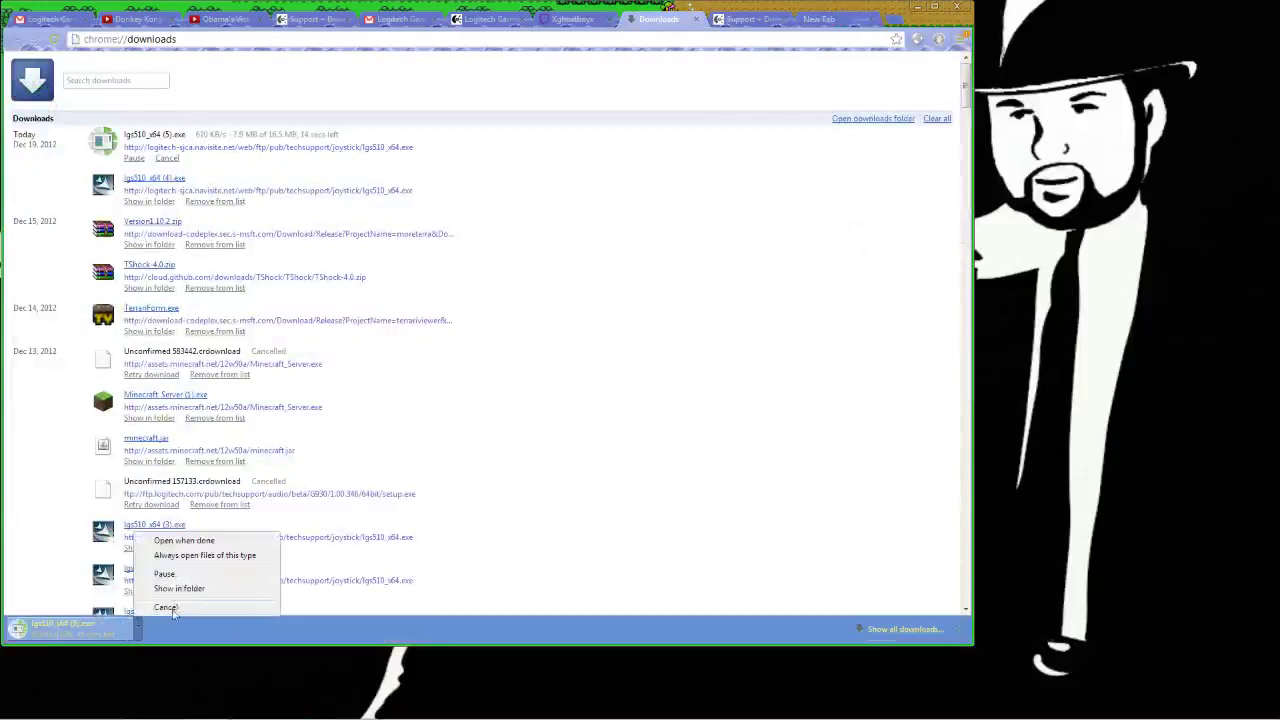
click(166, 608)
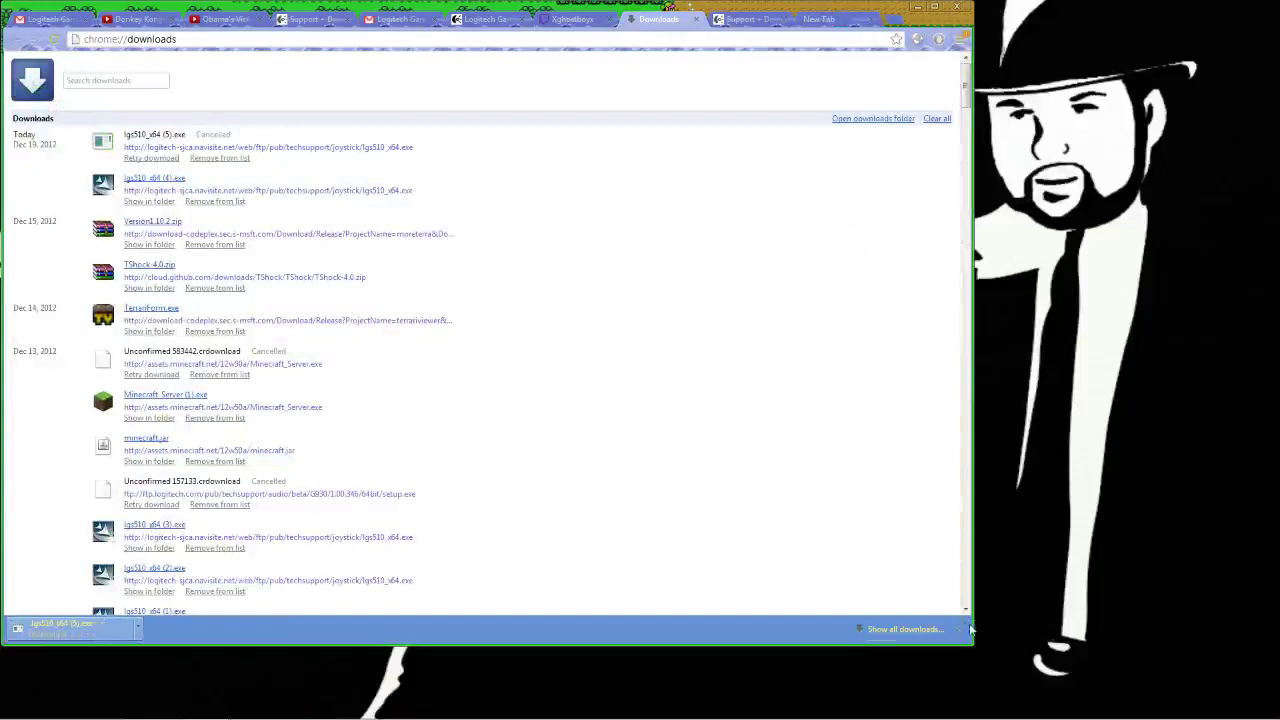
click(672, 383)
click(963, 629)
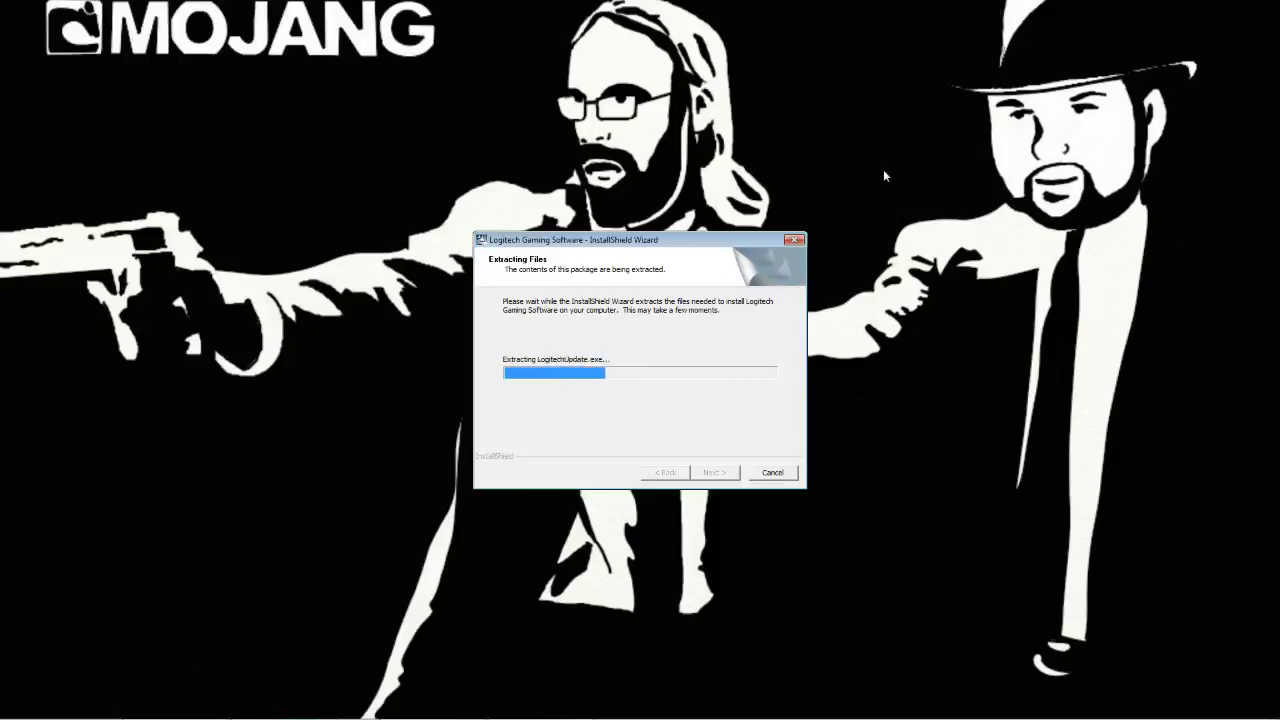
Step: While InstallShield extracts its package files, open the Computer window with Win+E
key(super+e)
click(951, 297)
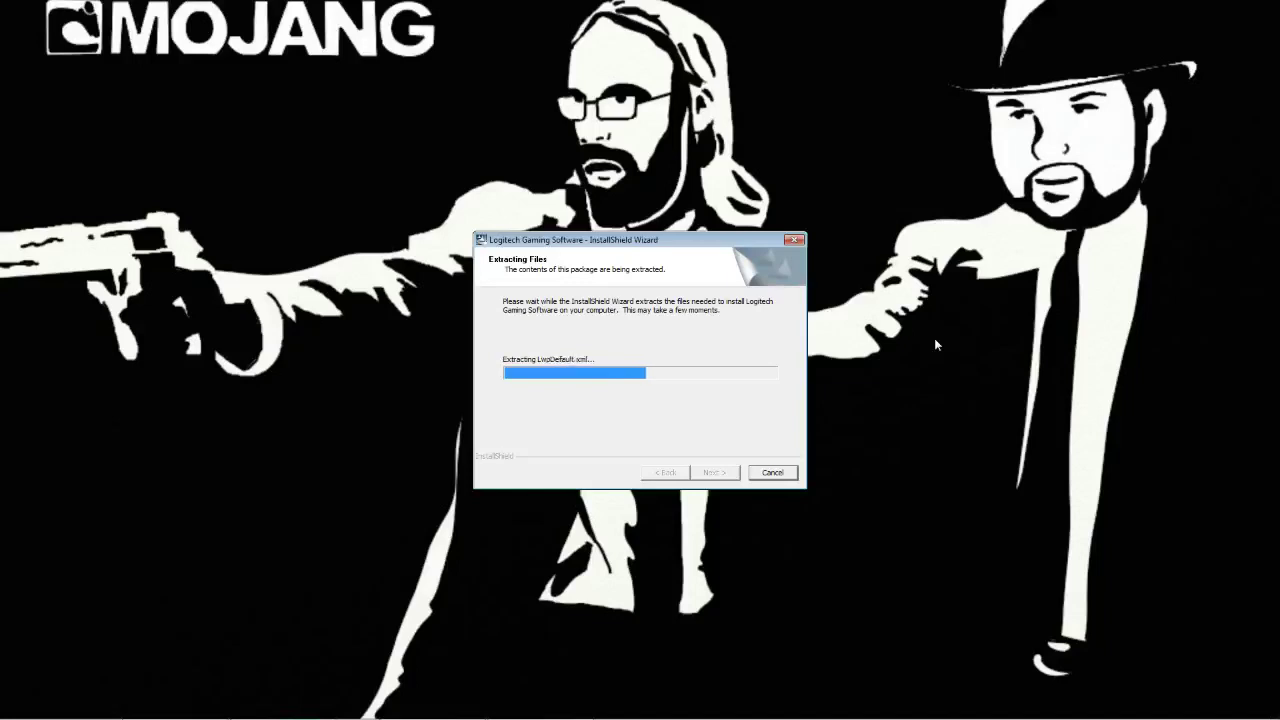
key(super+e)
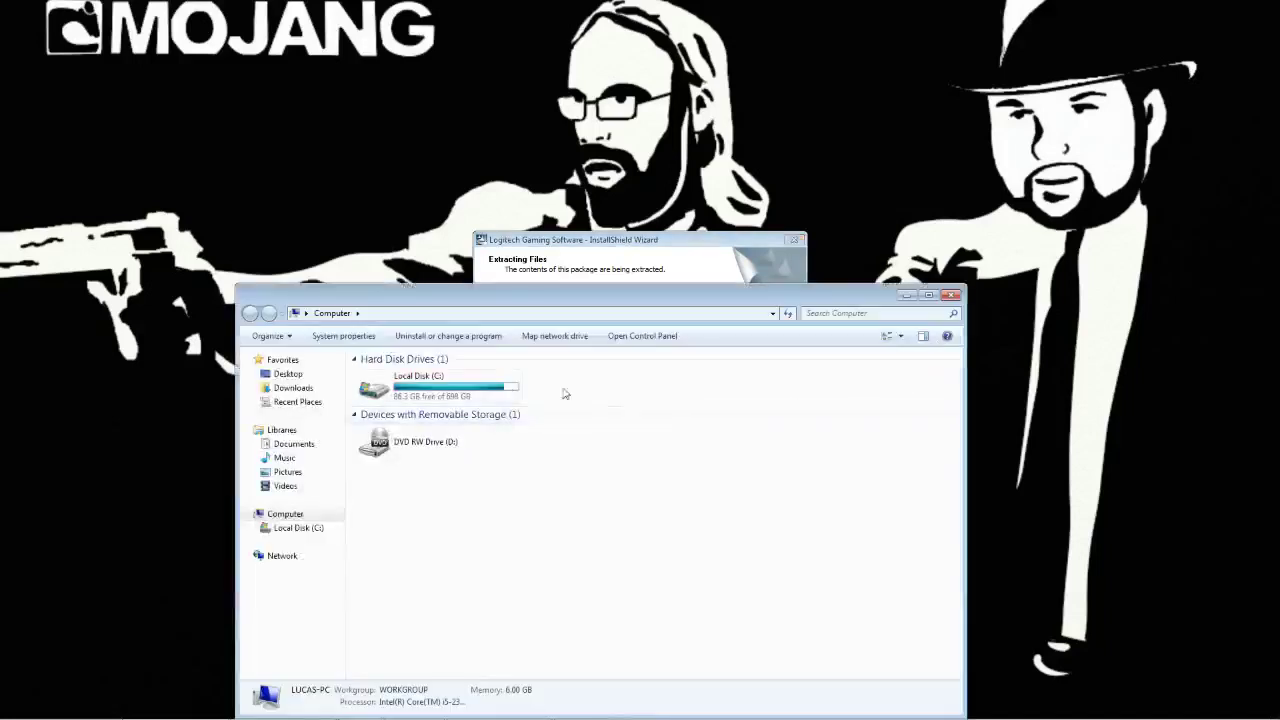
Step: Open Local Disk (C:) > Program Files and enter the Logitech Gaming Software folder
click(478, 393)
double_click(518, 397)
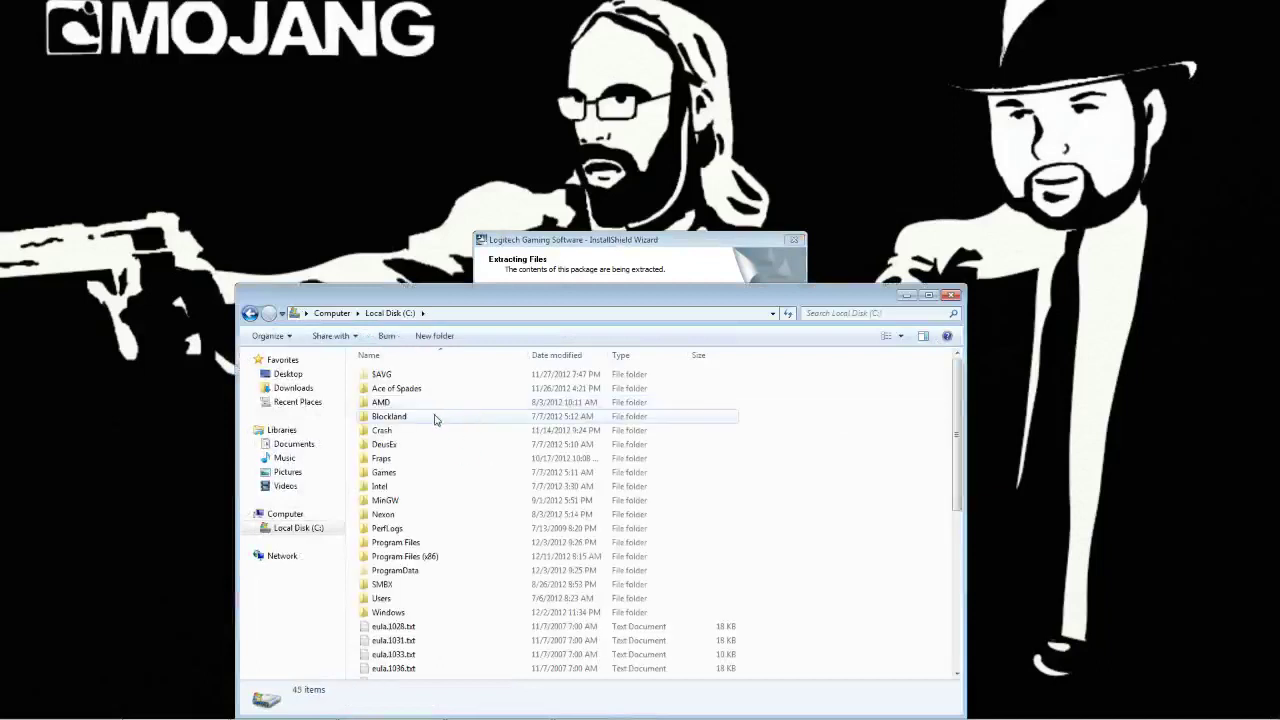
double_click(407, 545)
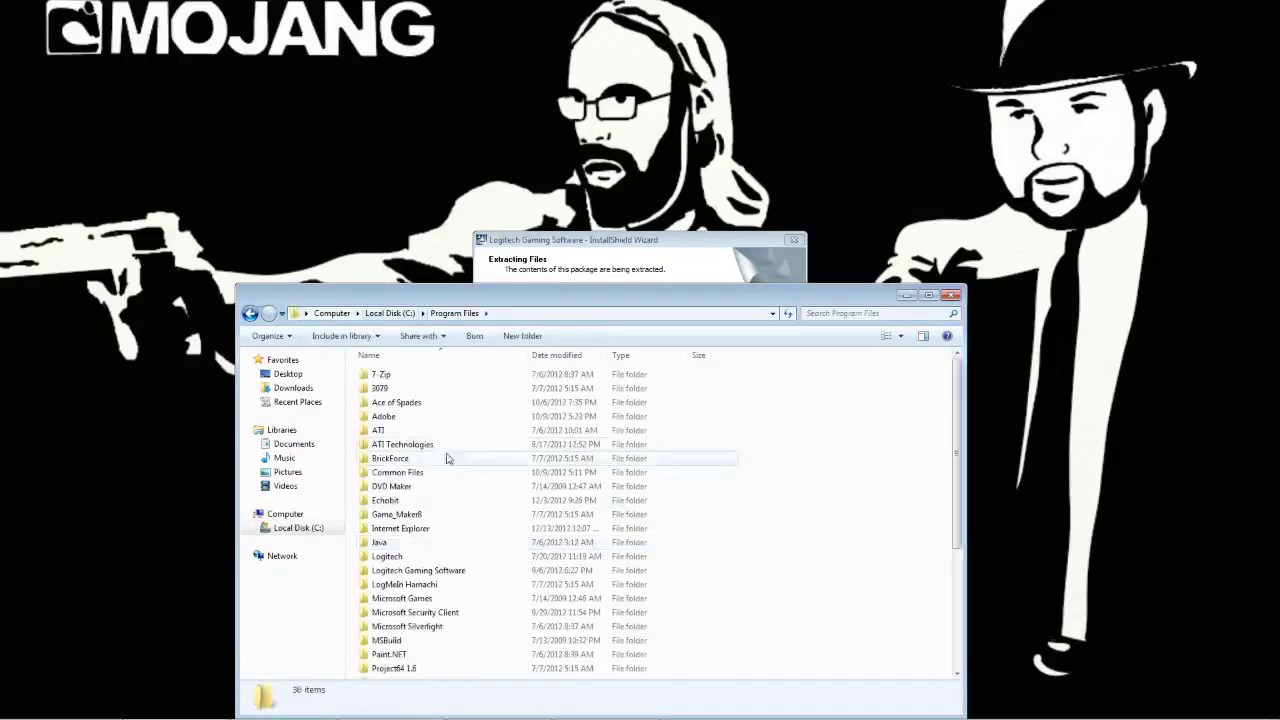
click(463, 487)
key(l)
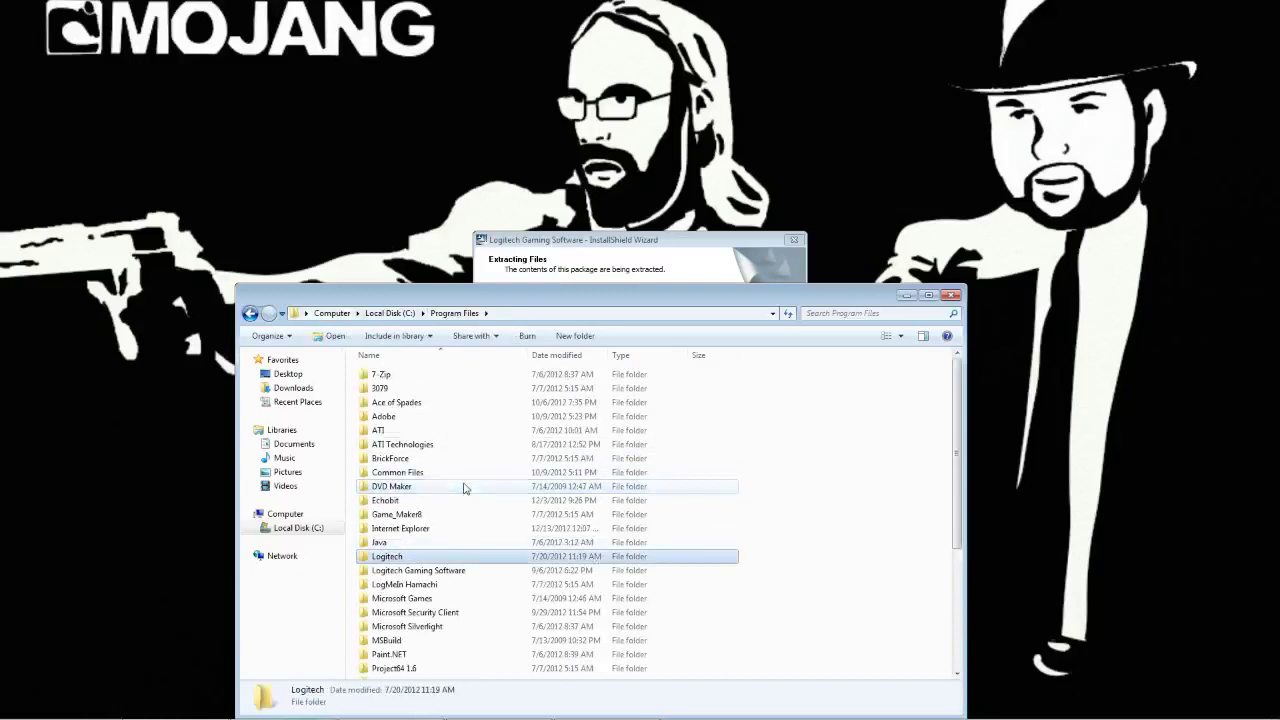
key(Down)
key(Return)
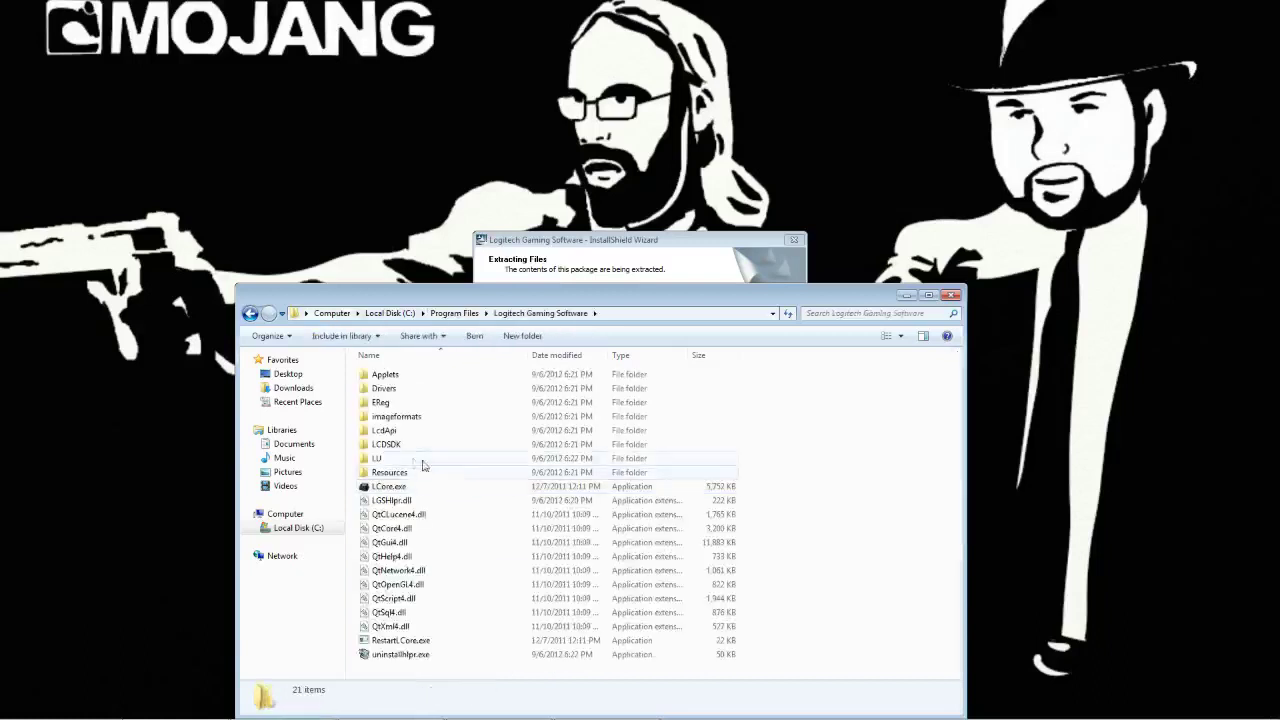
Step: Go back and open Logitech > Gaming Software instead, then minimize Explorer
key(BackSpace)
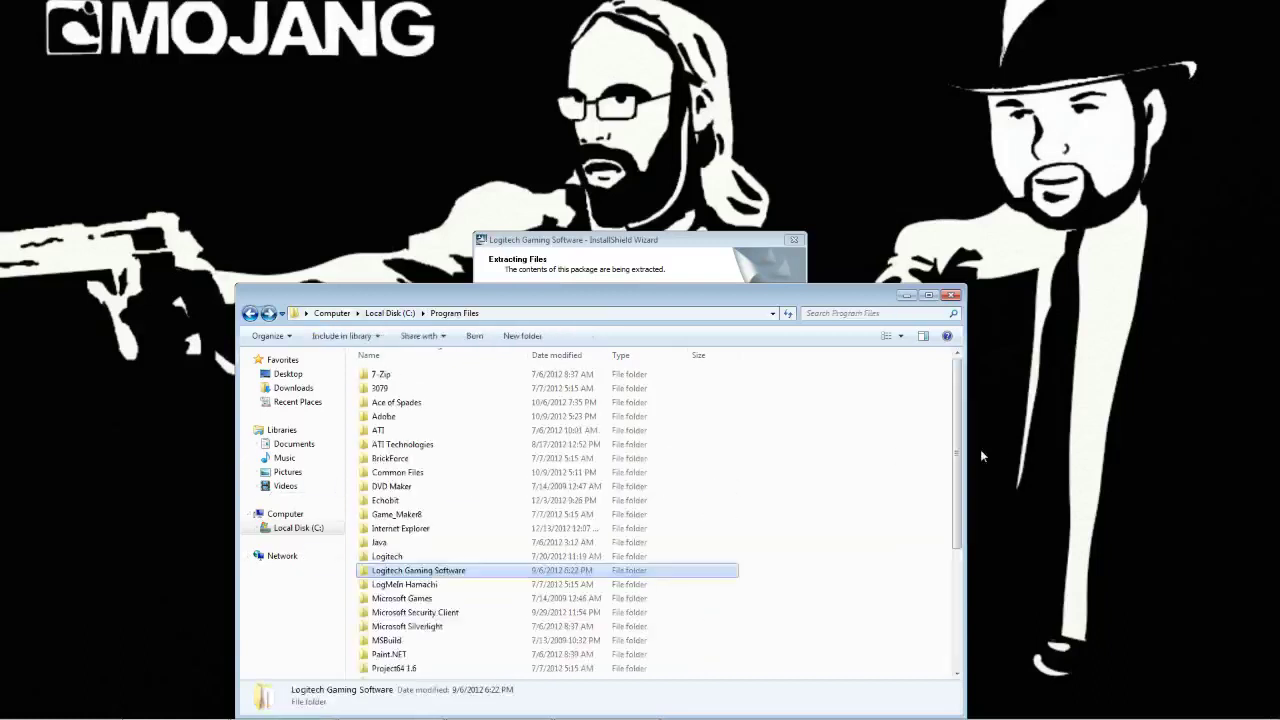
key(Up)
key(Return)
key(Down)
key(Return)
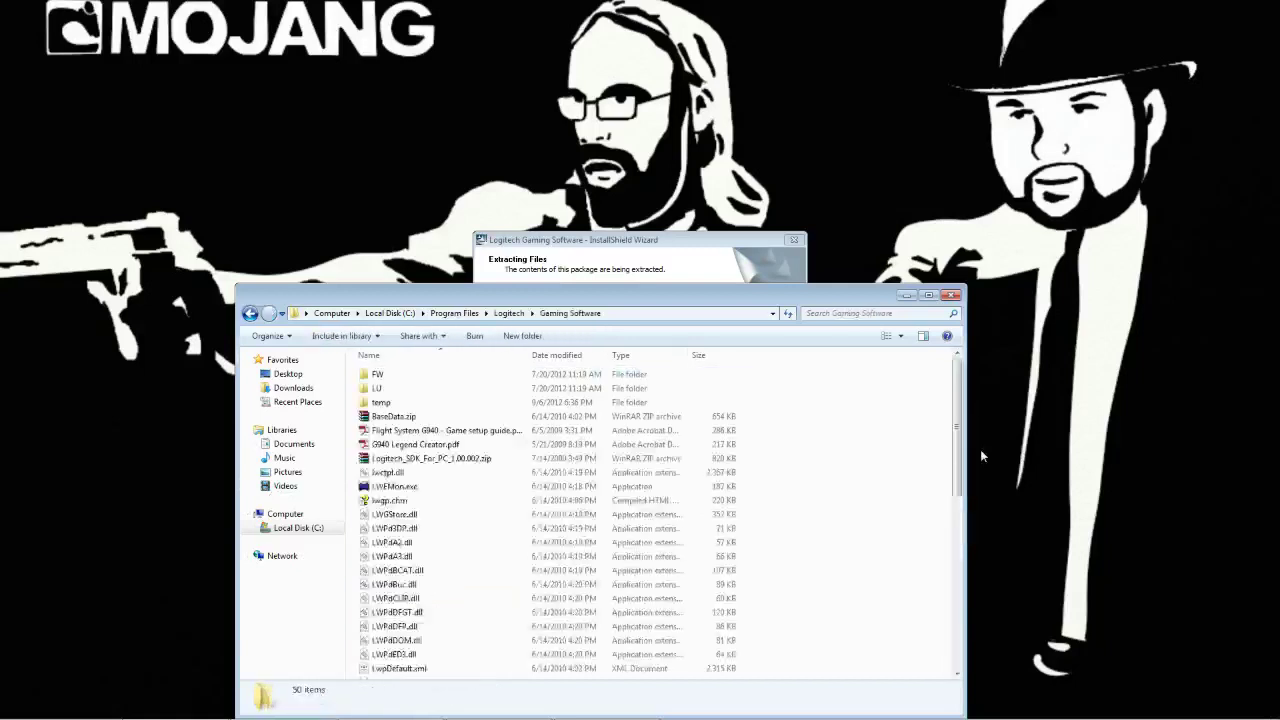
click(903, 294)
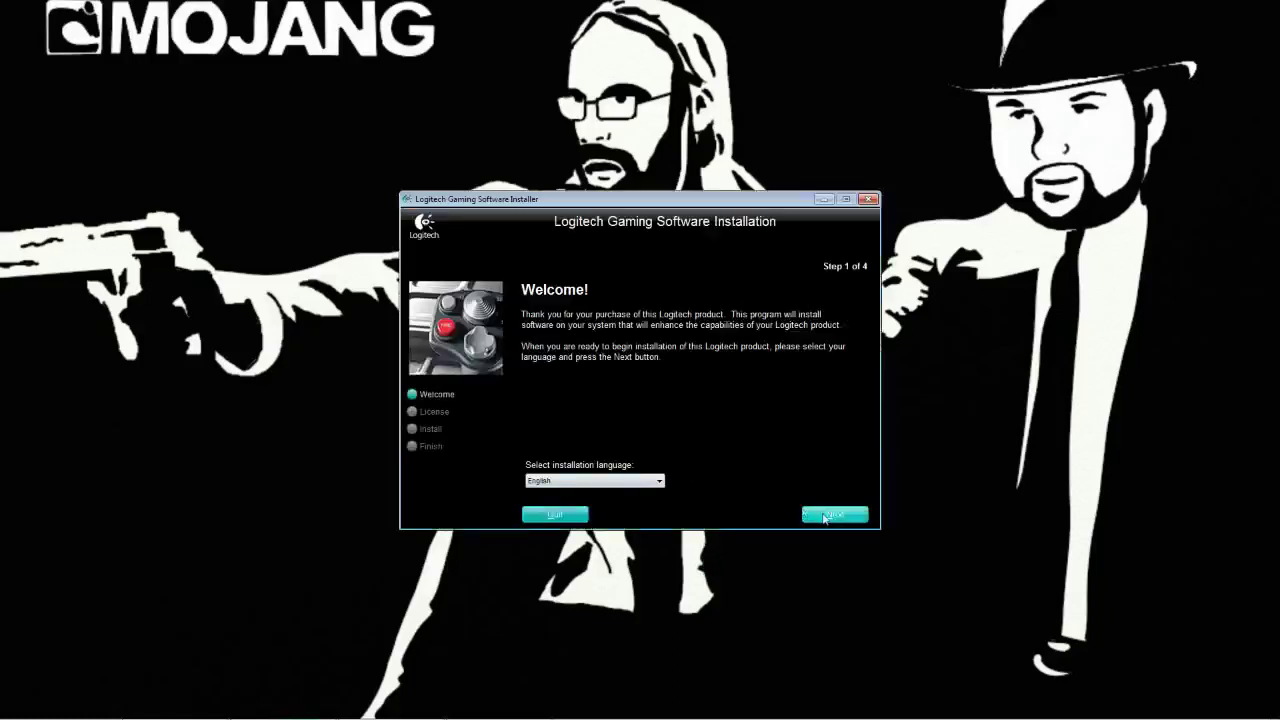
Step: Advance to the License Agreement, accept it, then exit setup without installing
click(825, 516)
click(624, 477)
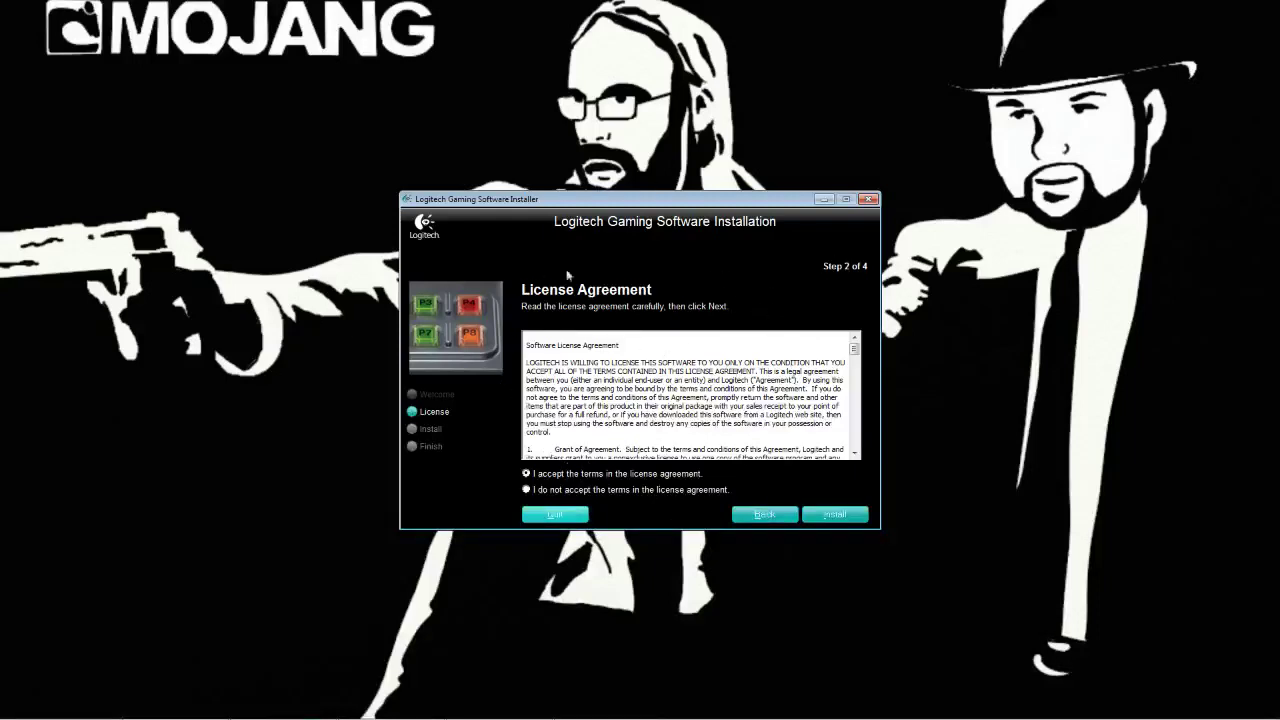
click(869, 200)
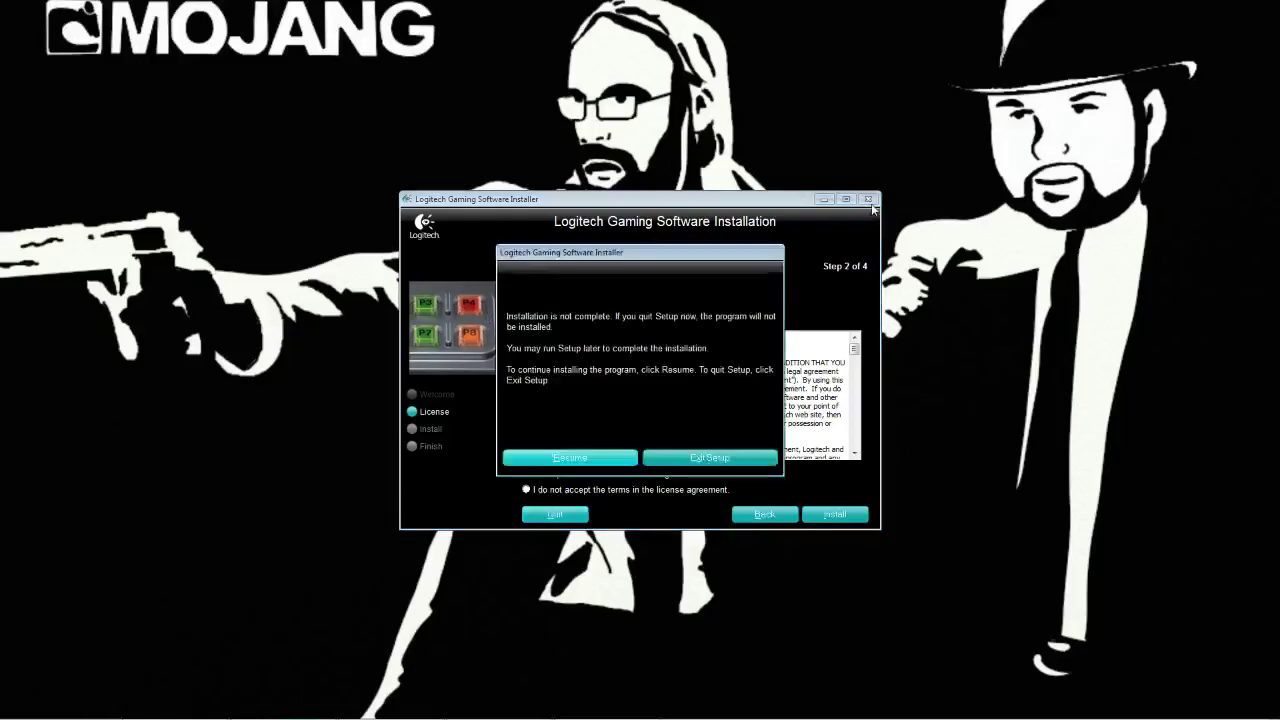
click(686, 462)
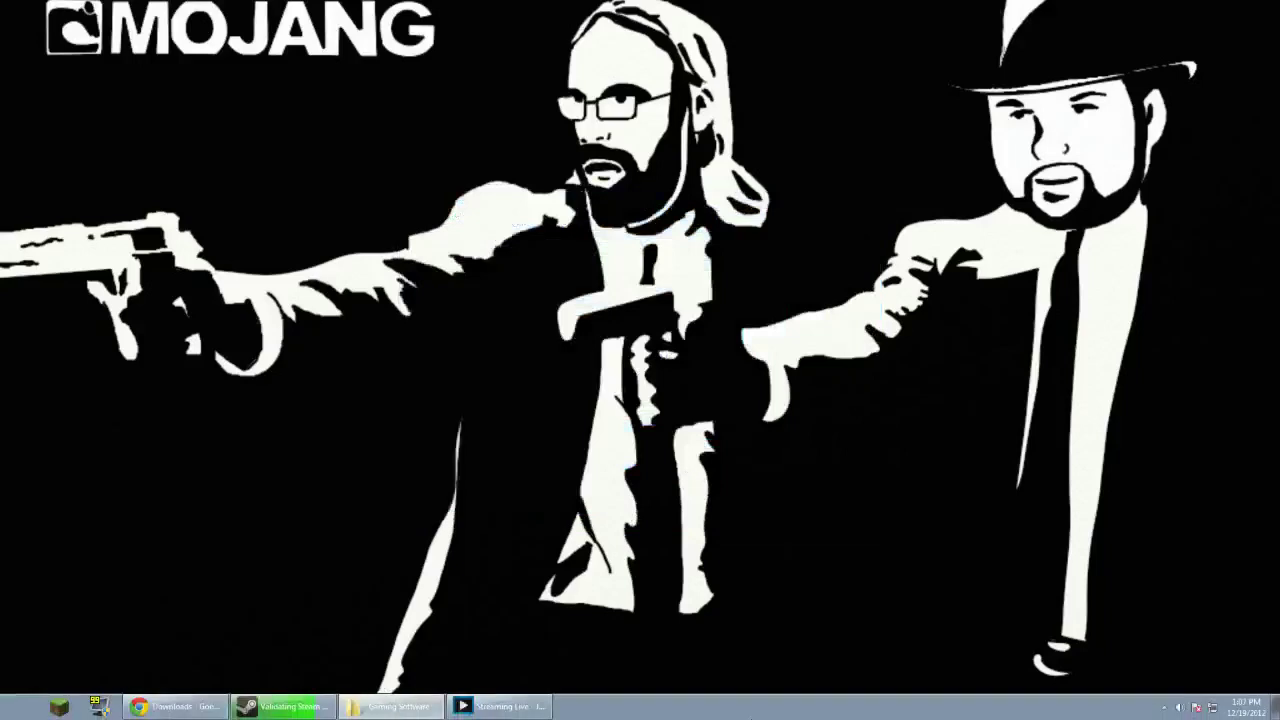
click(497, 706)
Step: Restore the Gaming Software folder window and move it higher on screen
click(480, 706)
click(398, 706)
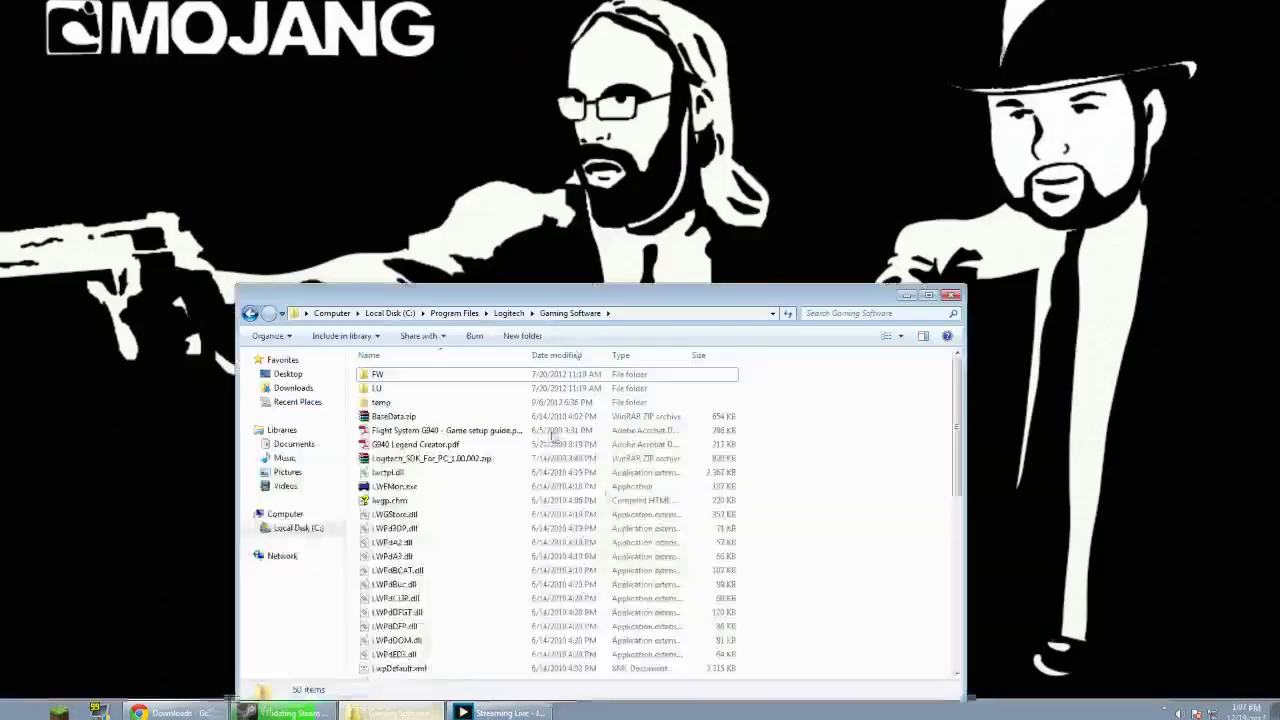
drag(503, 302, 492, 142)
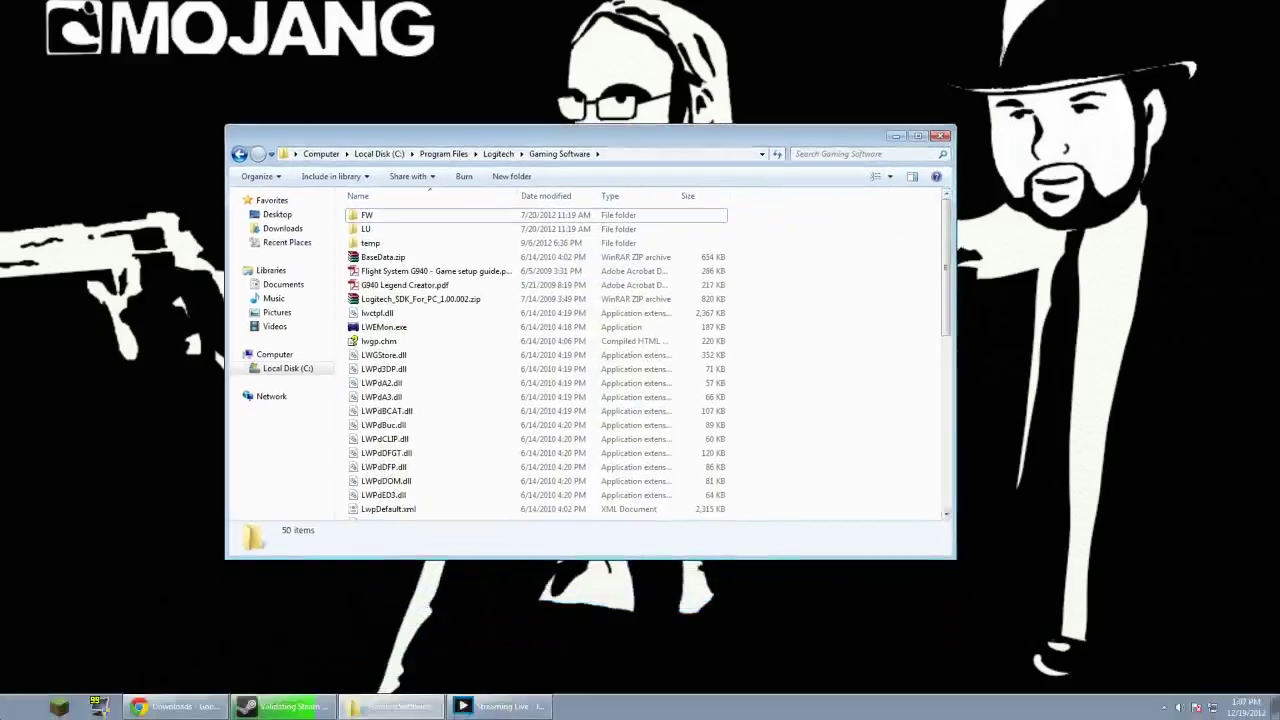
Step: Launch Magnifier by searching 'ma' from the Start menu
key(super)
text(mag)
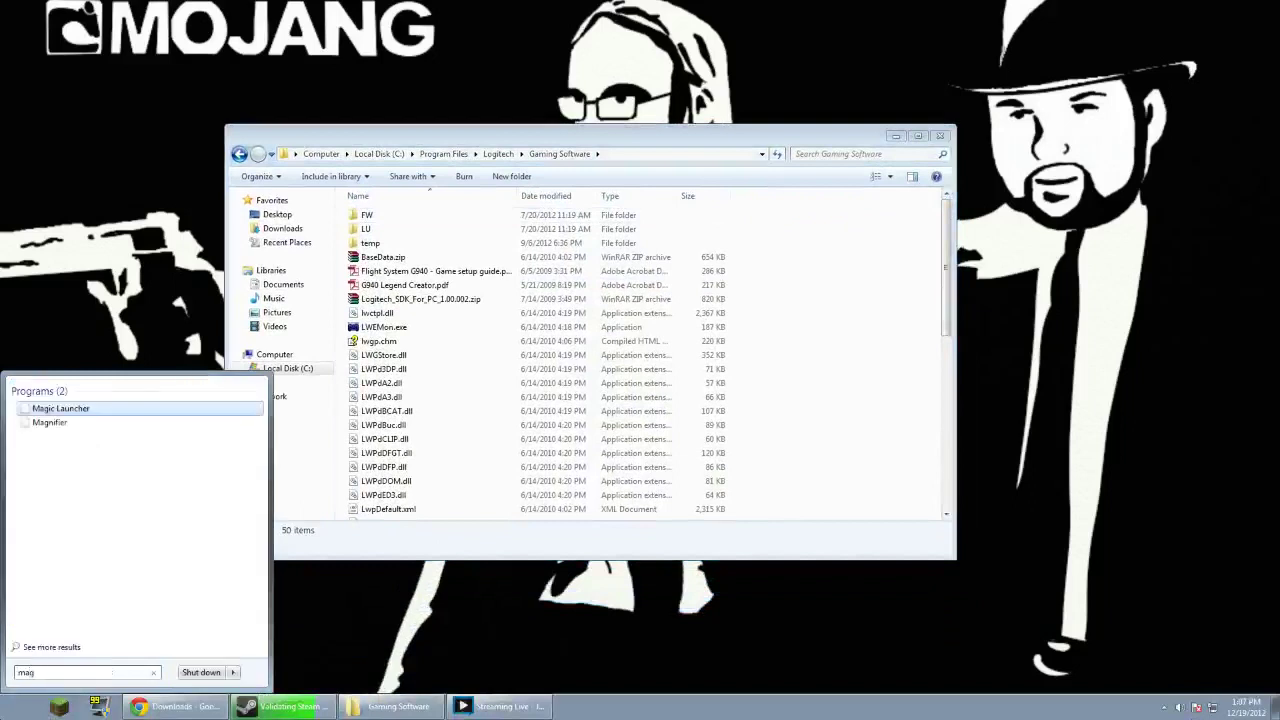
click(50, 422)
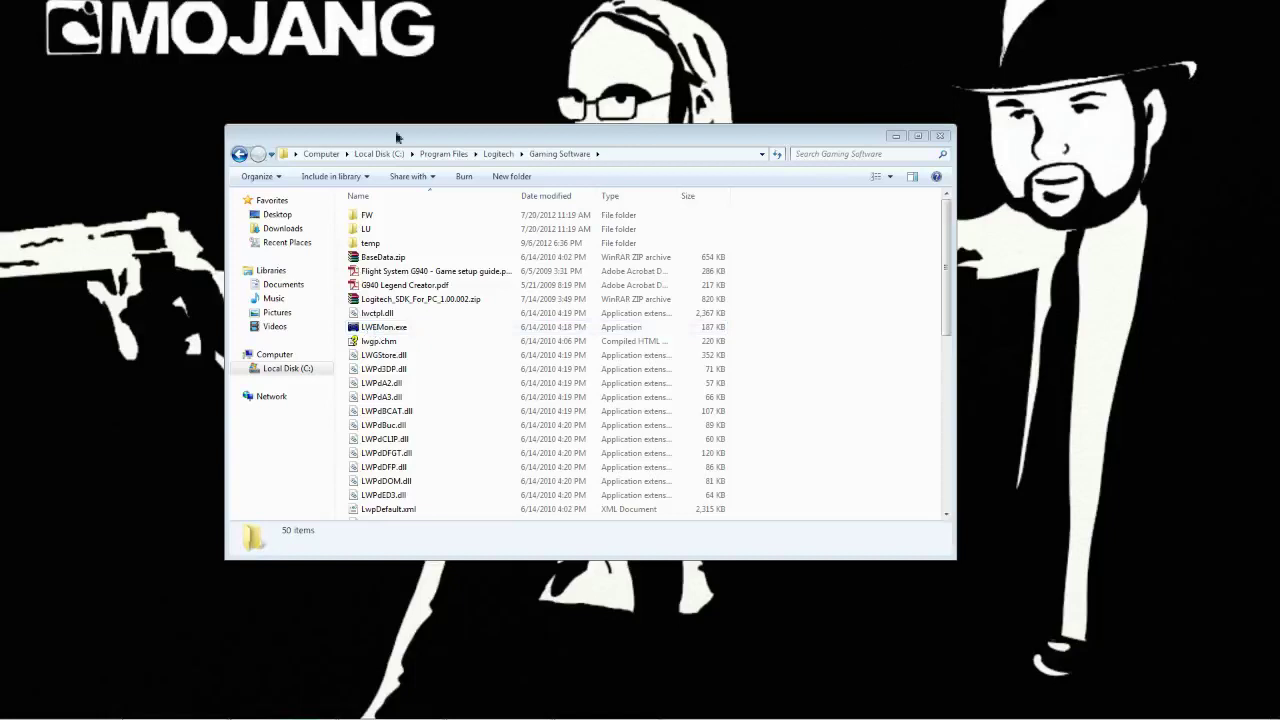
click(189, 135)
click(191, 140)
click(189, 134)
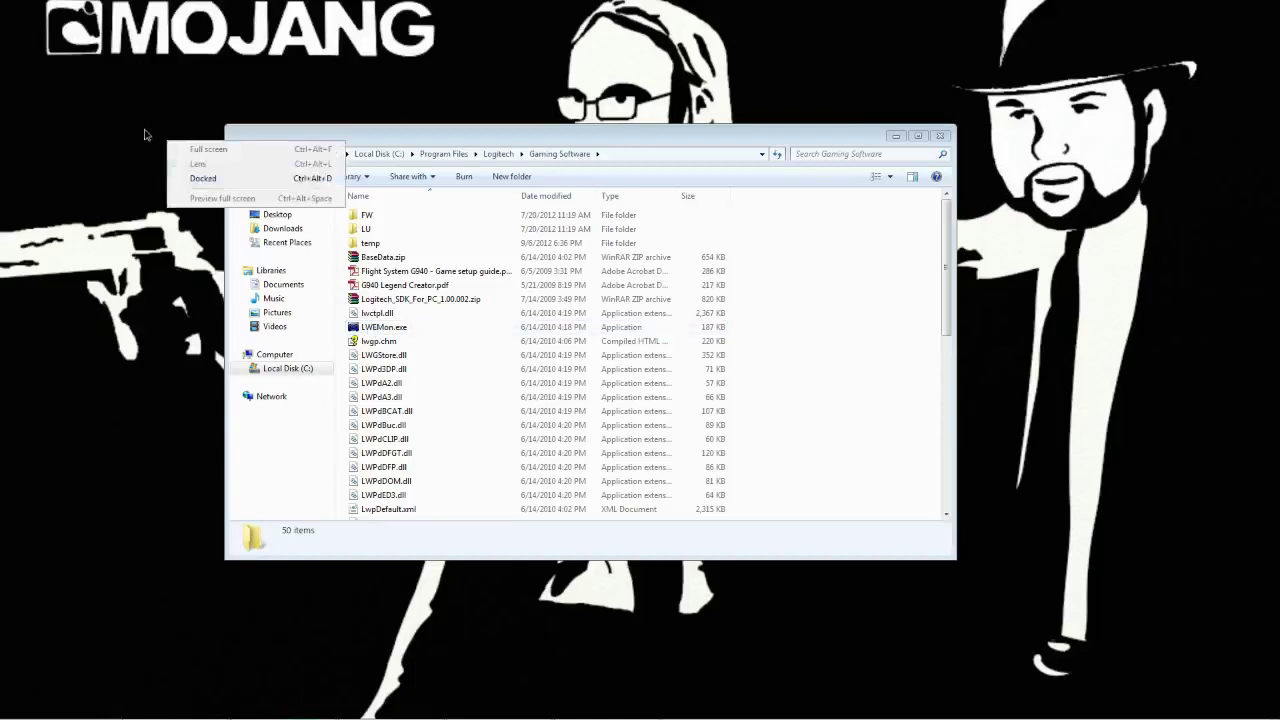
click(142, 133)
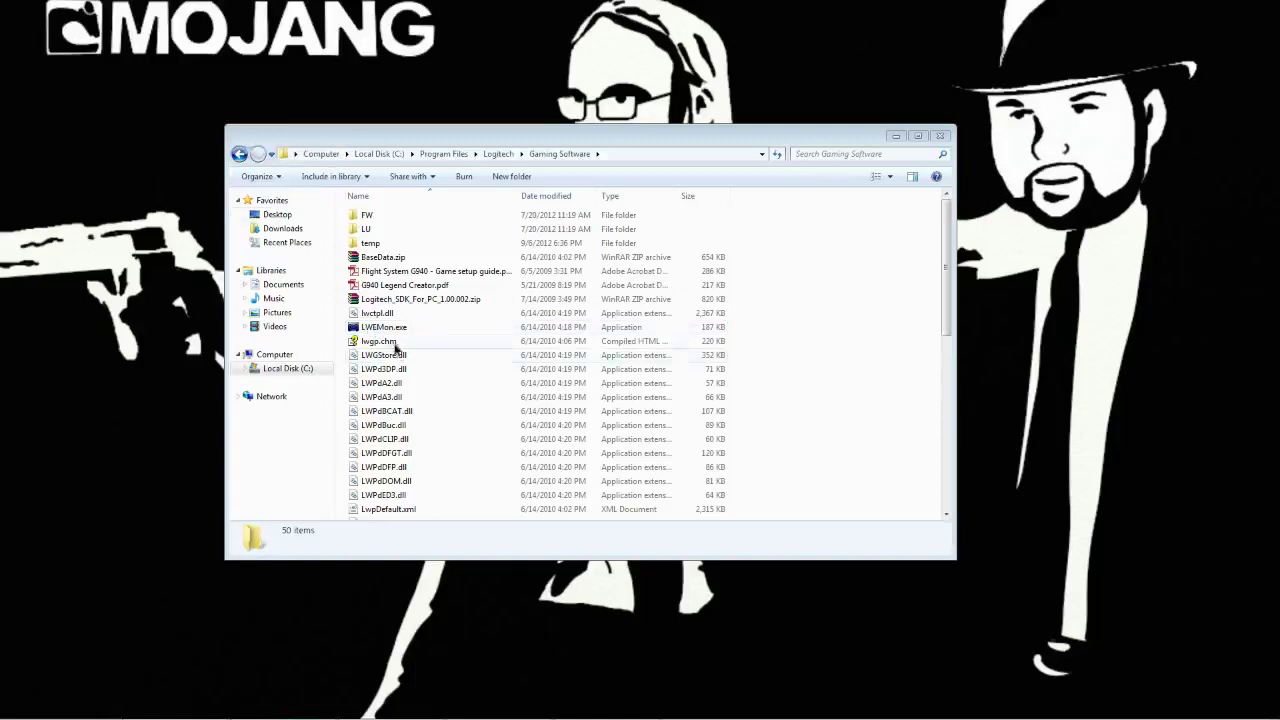
click(384, 328)
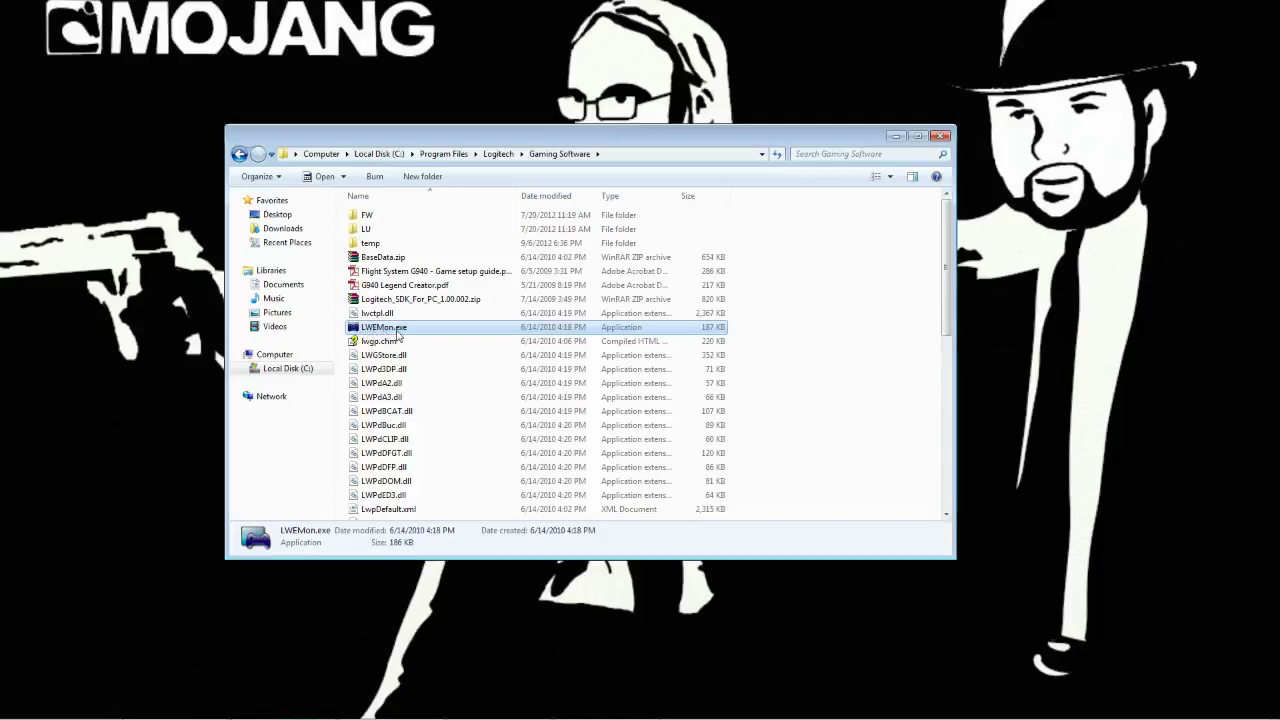
click(803, 370)
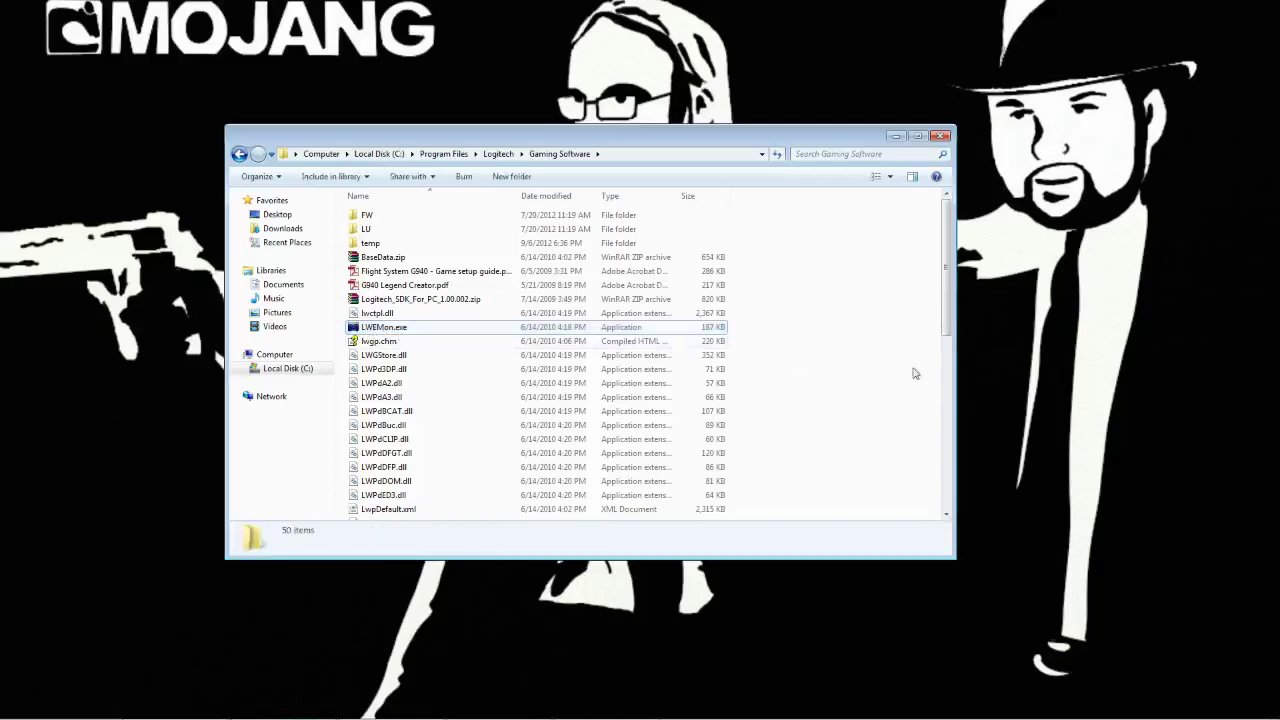
scroll(947, 514, down, 8)
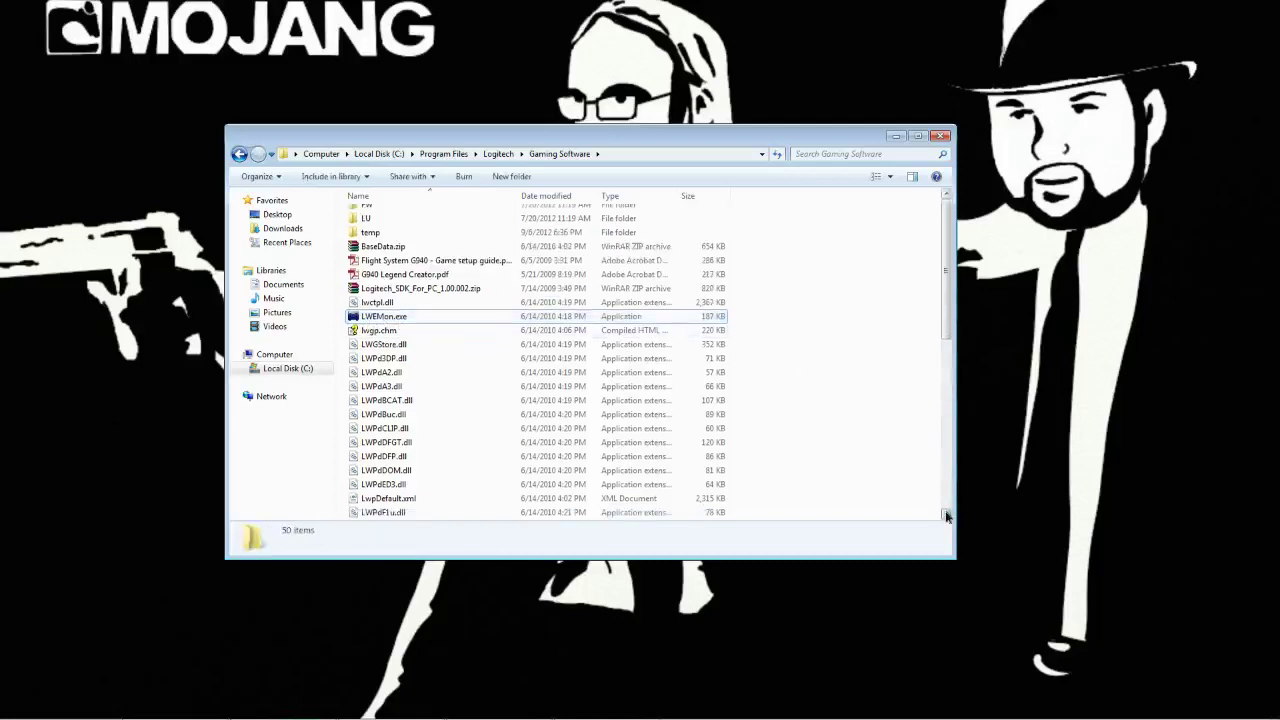
scroll(947, 514, down, 2)
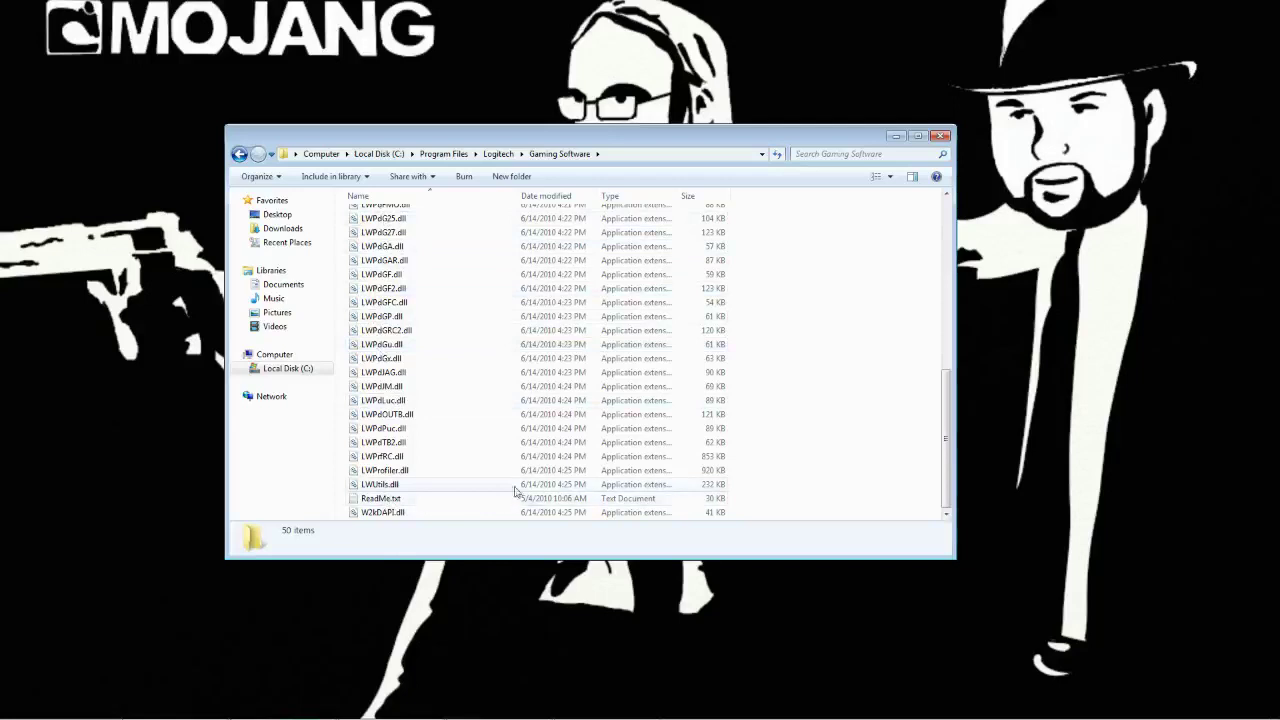
drag(951, 478, 950, 188)
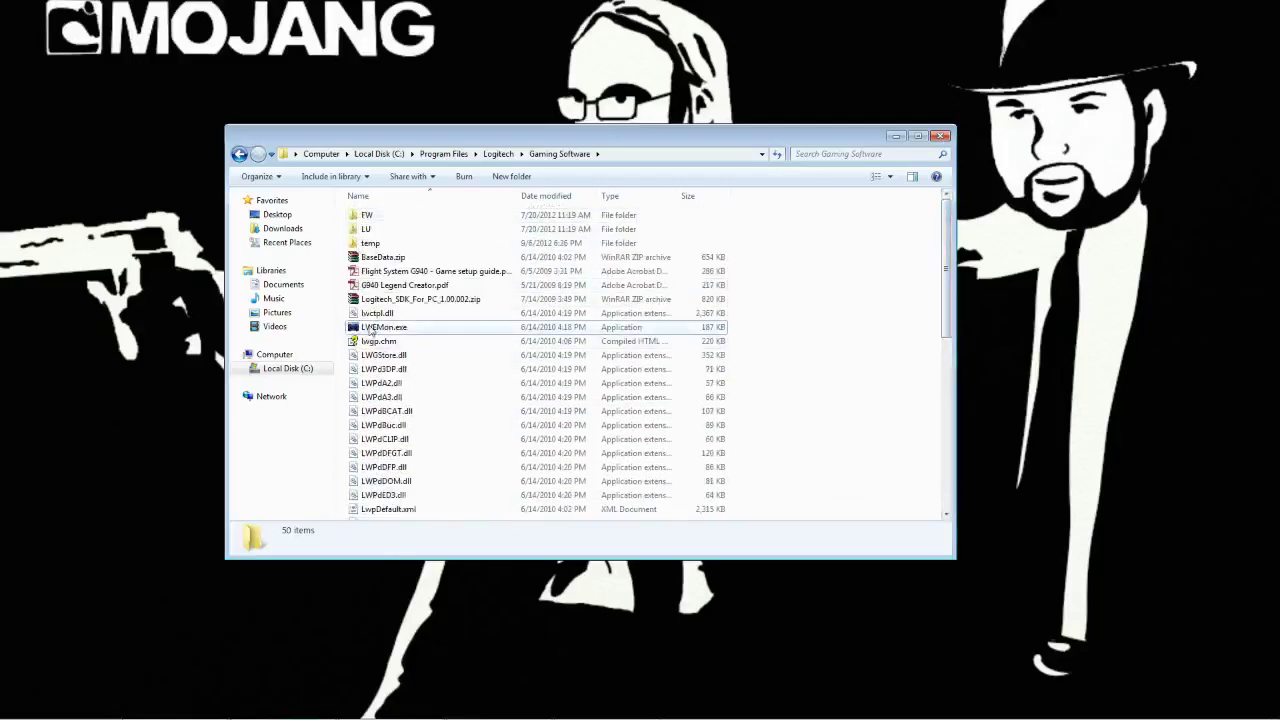
click(371, 330)
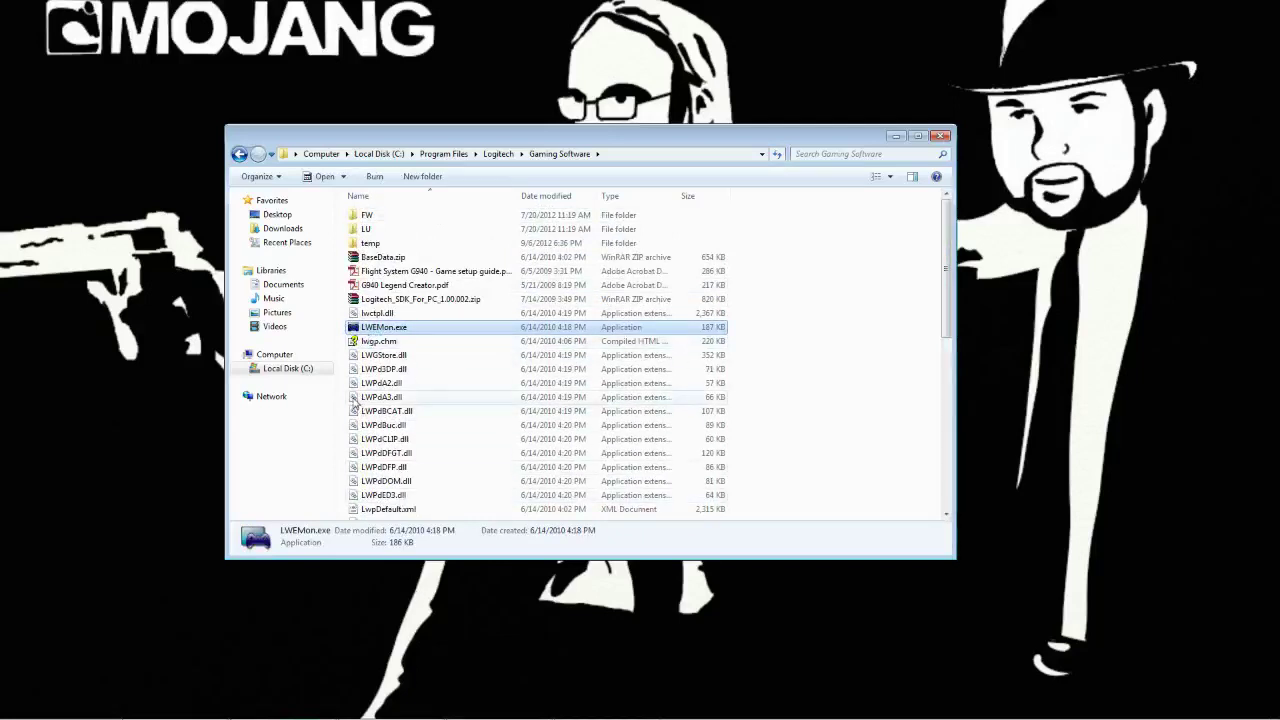
Step: Open Task Manager's Processes list in the lower right, then select LWEMon.exe in the folder
right_click(866, 703)
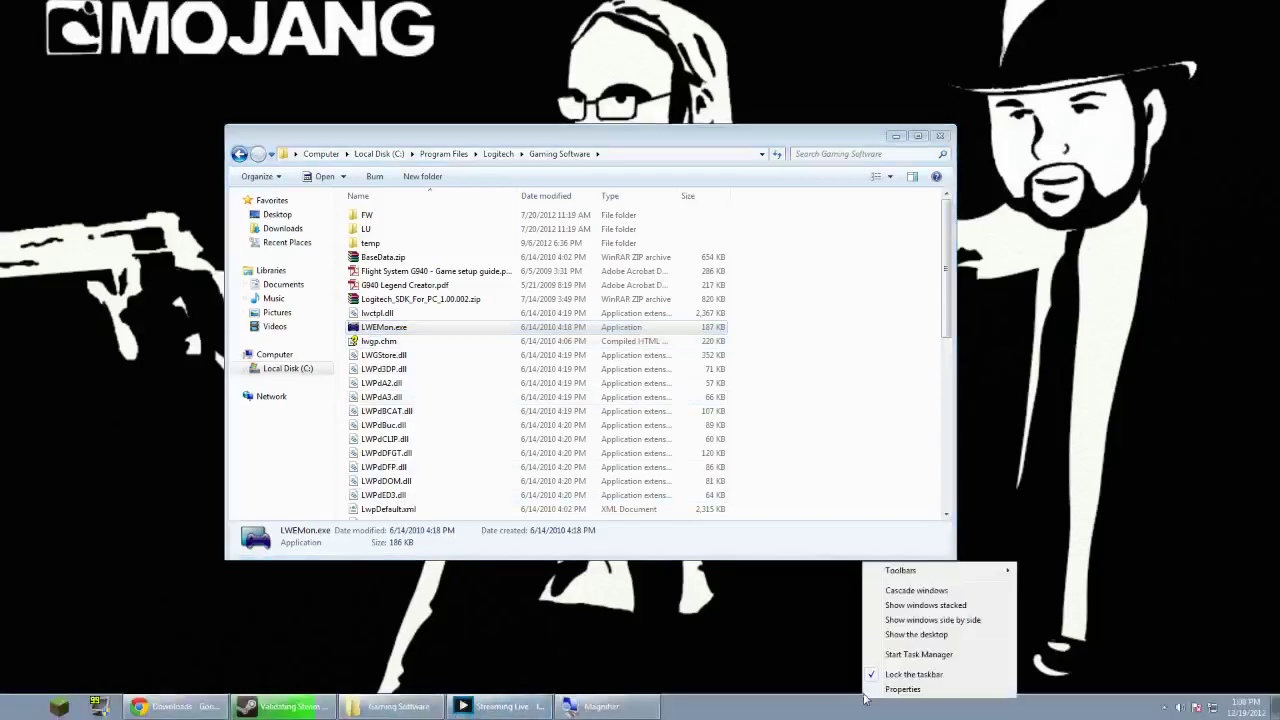
click(886, 655)
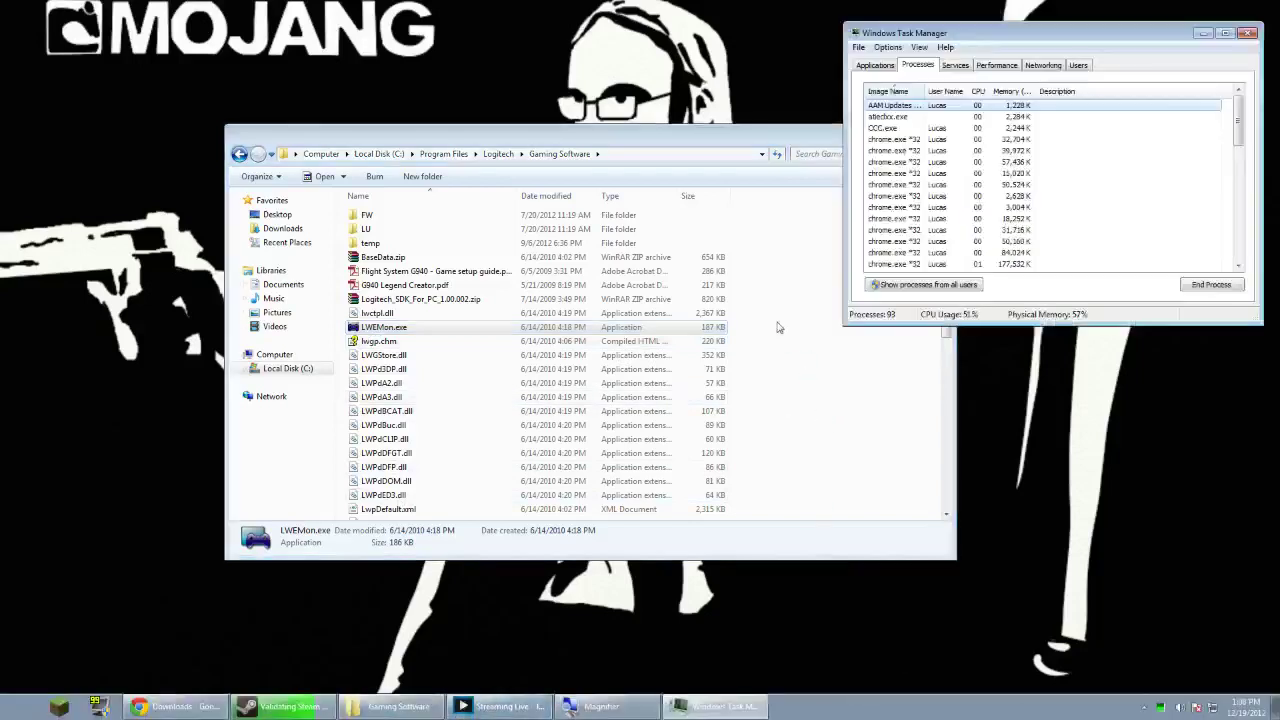
drag(945, 36, 937, 375)
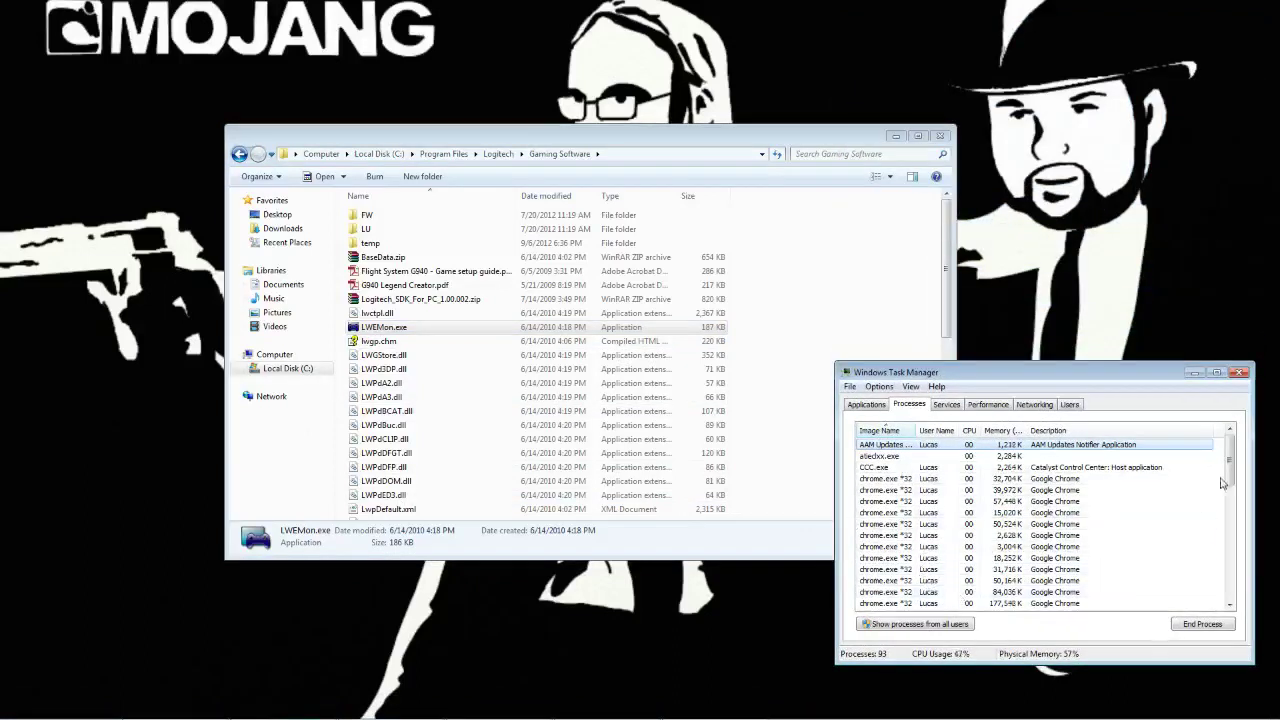
scroll(1221, 484, down, 20)
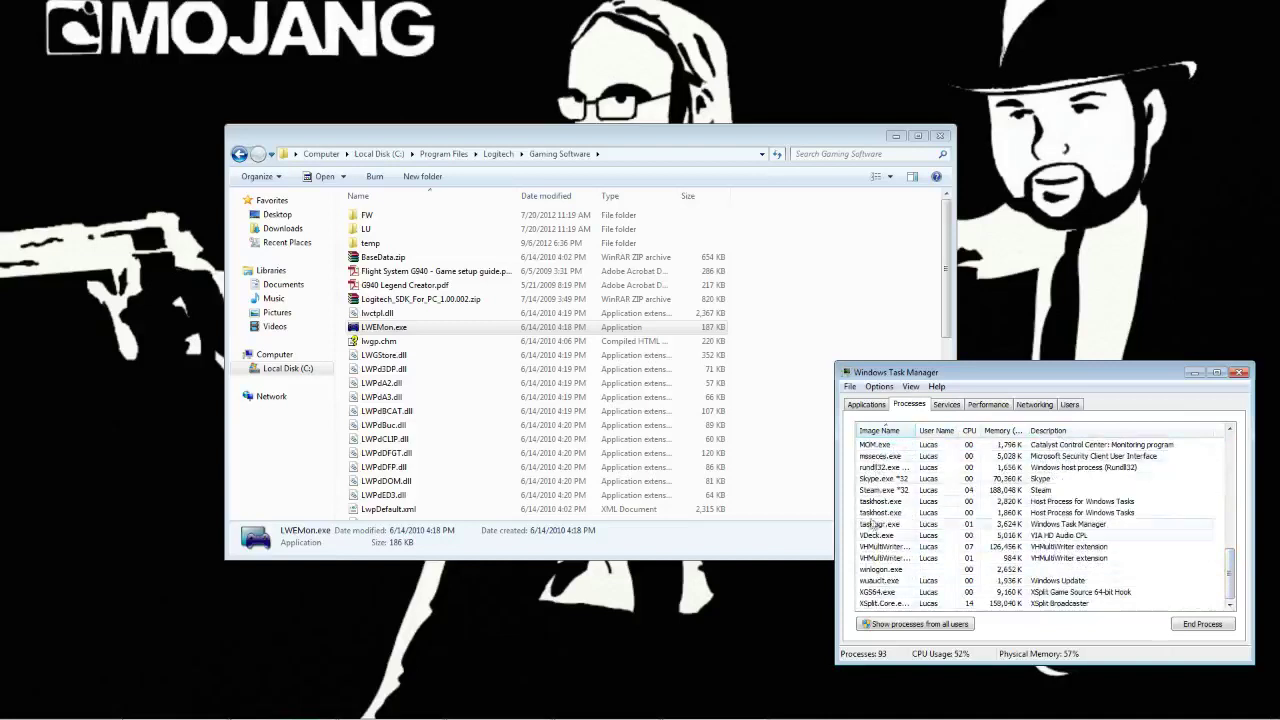
click(352, 331)
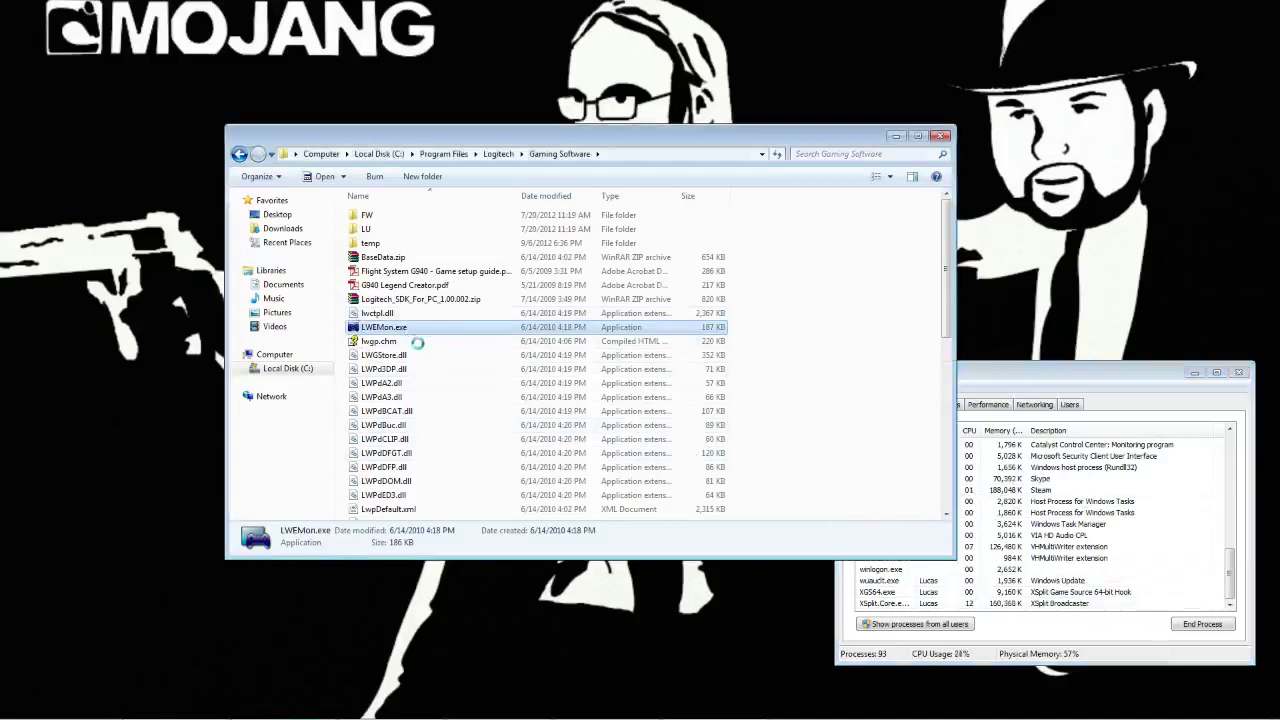
Step: Clear the Windows Server 2008 (Service Pack 1) compatibility mode checkbox in LWEMon.exe's properties and confirm with OK
right_click(362, 334)
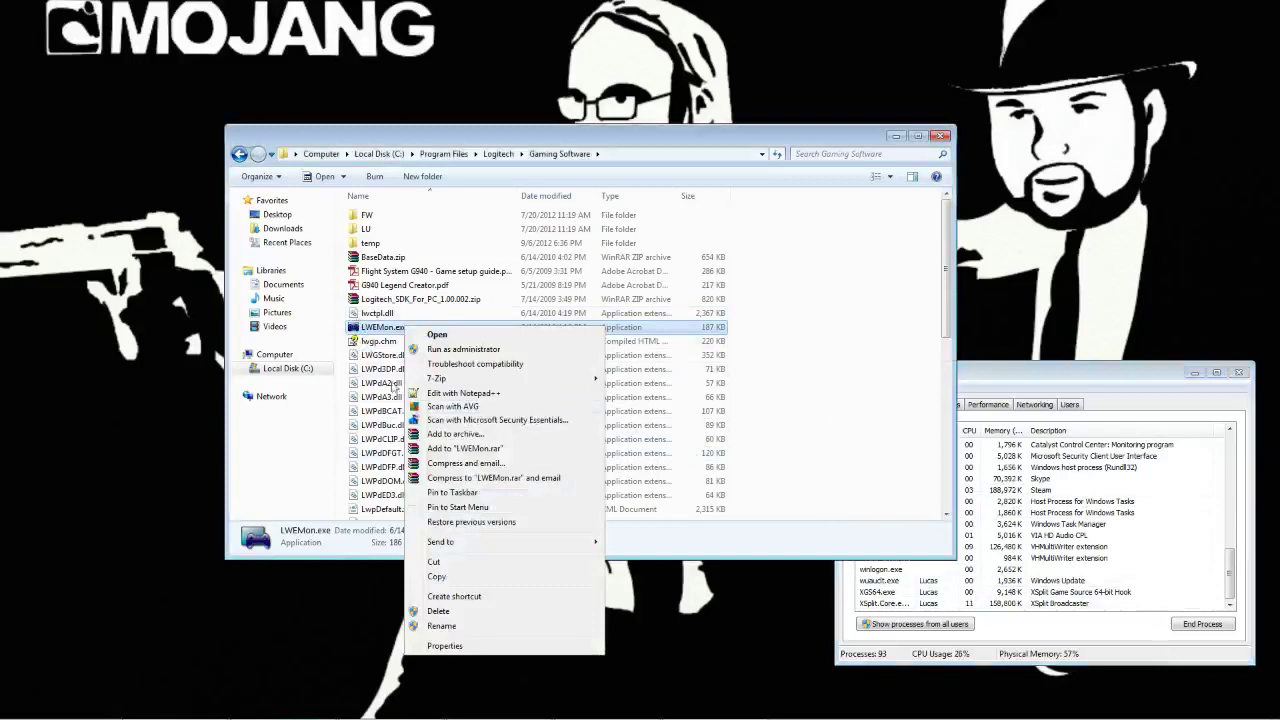
click(445, 647)
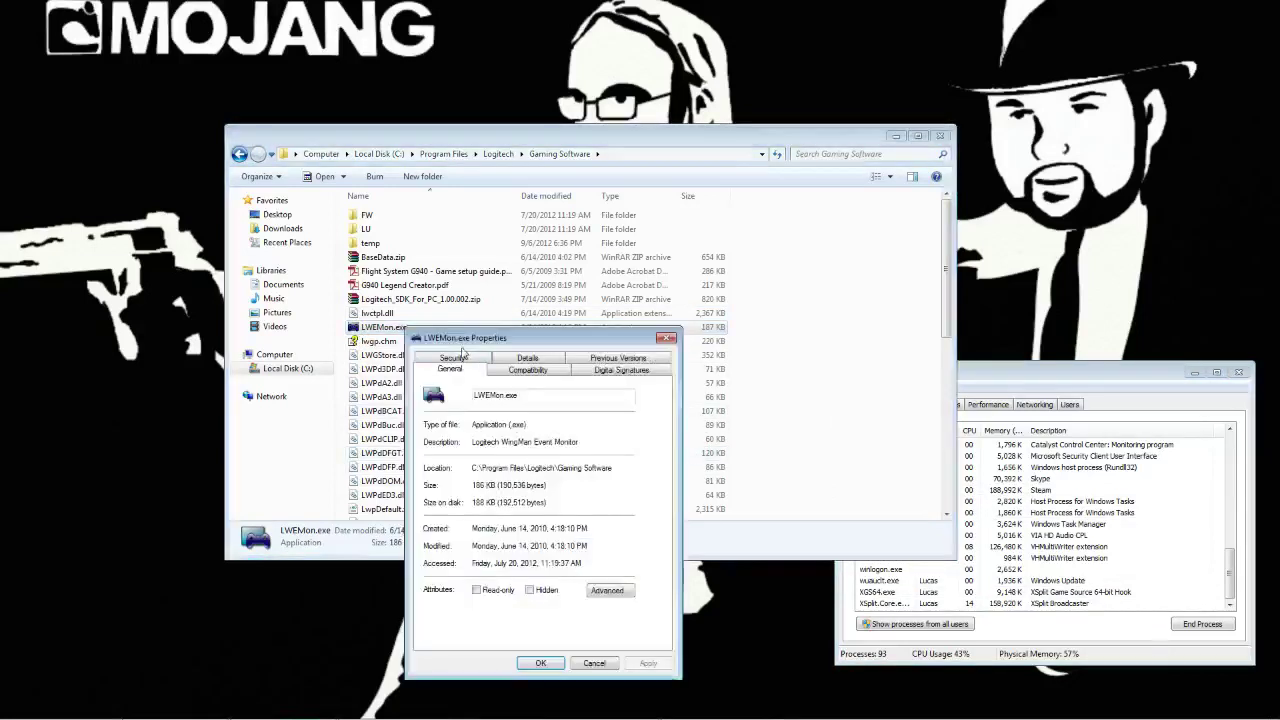
click(520, 370)
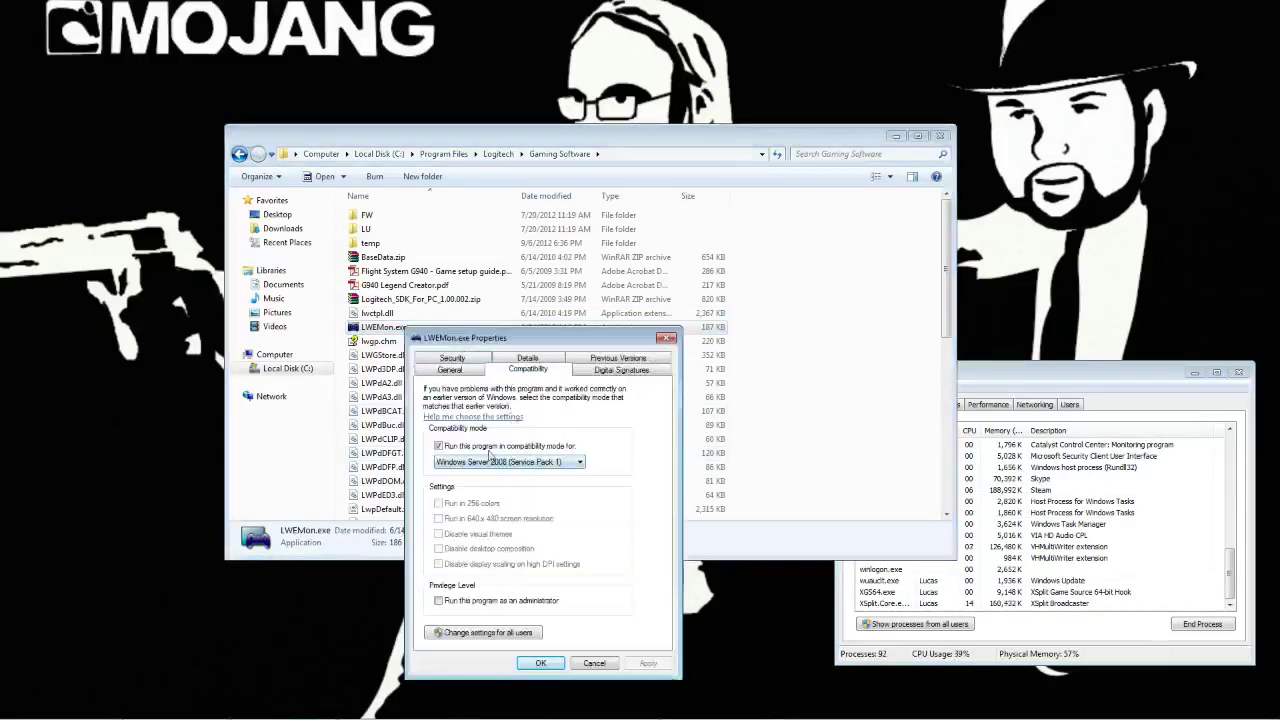
click(440, 446)
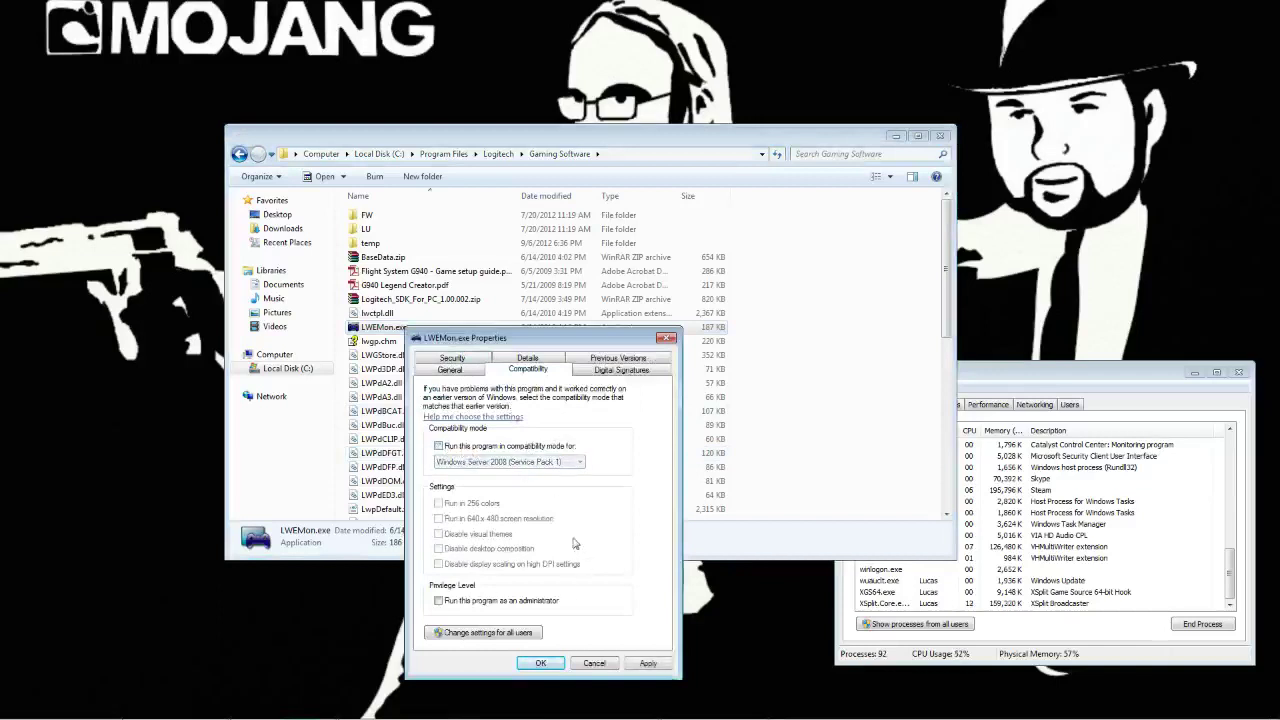
click(540, 664)
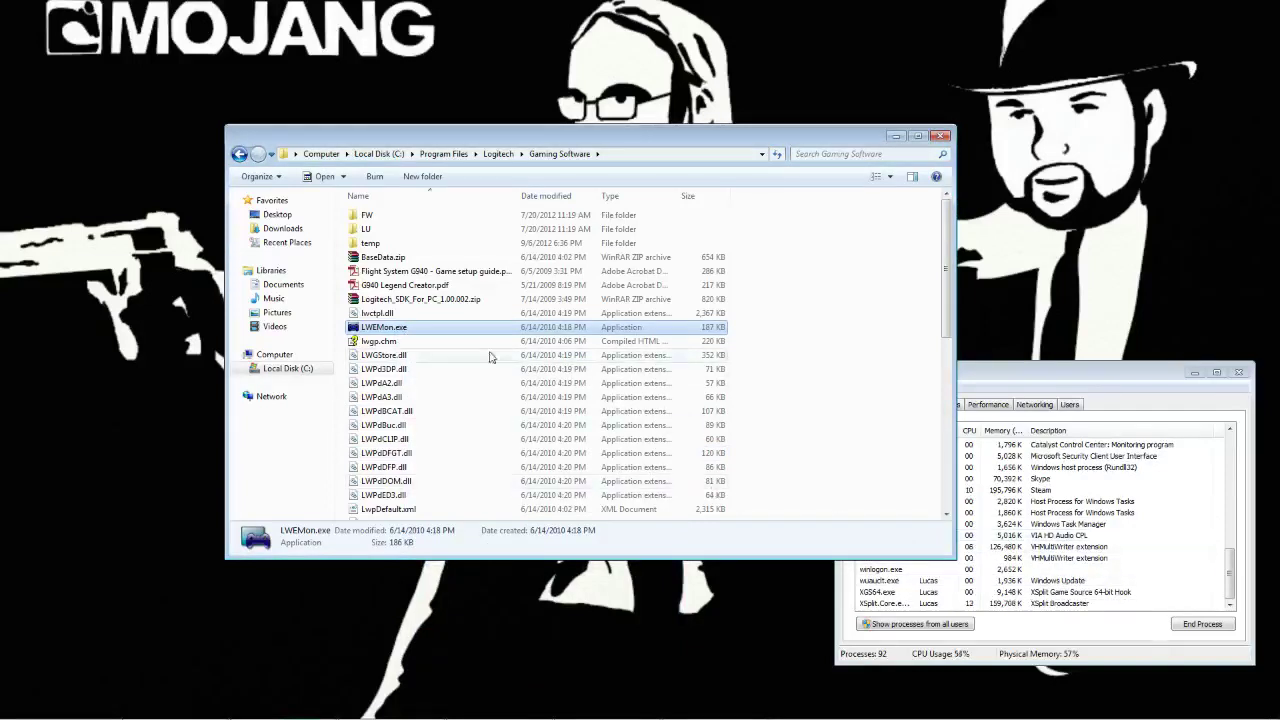
Step: Run LWEMon.exe as administrator, then bring up its context menu again
right_click(378, 333)
click(410, 352)
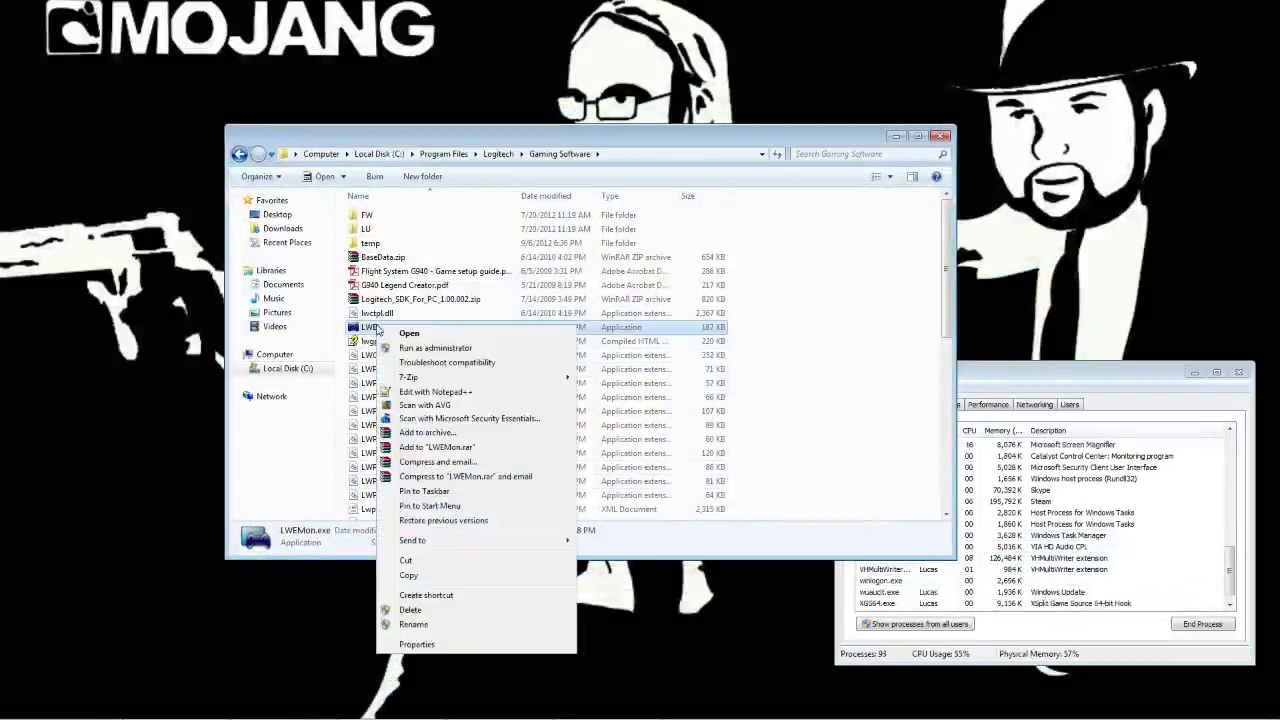
right_click(378, 327)
click(418, 645)
click(489, 370)
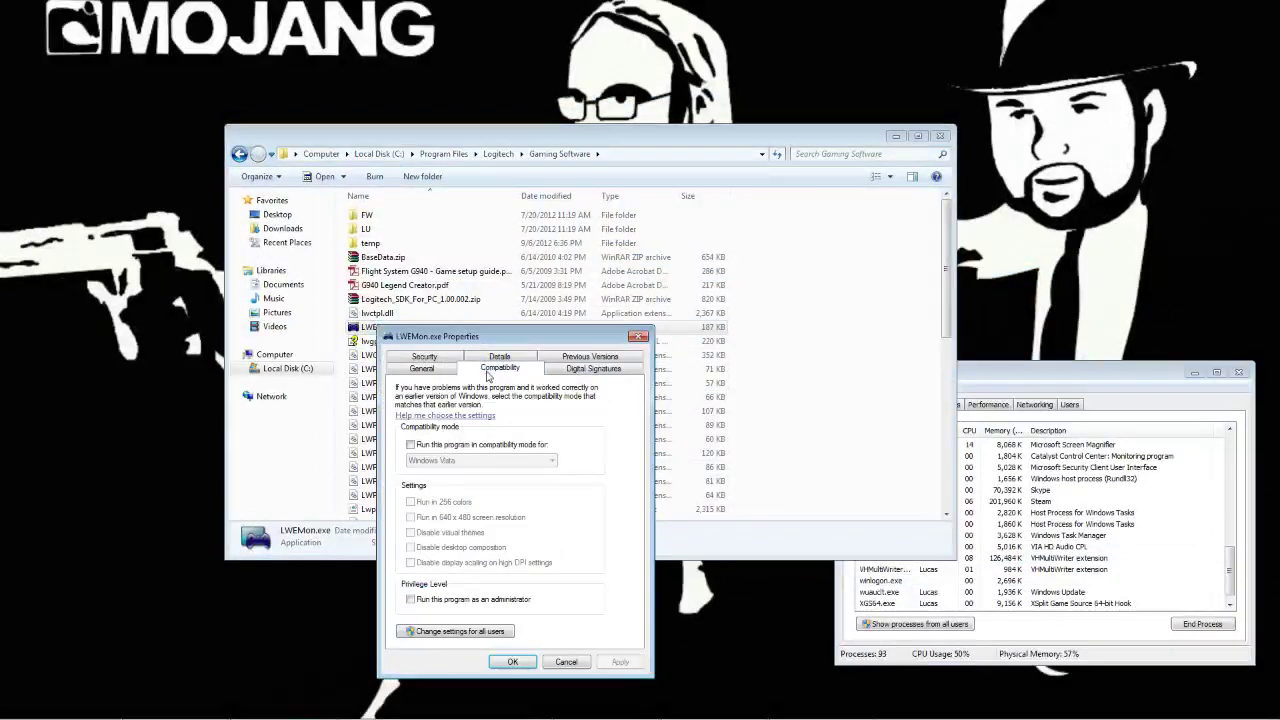
click(436, 446)
click(452, 462)
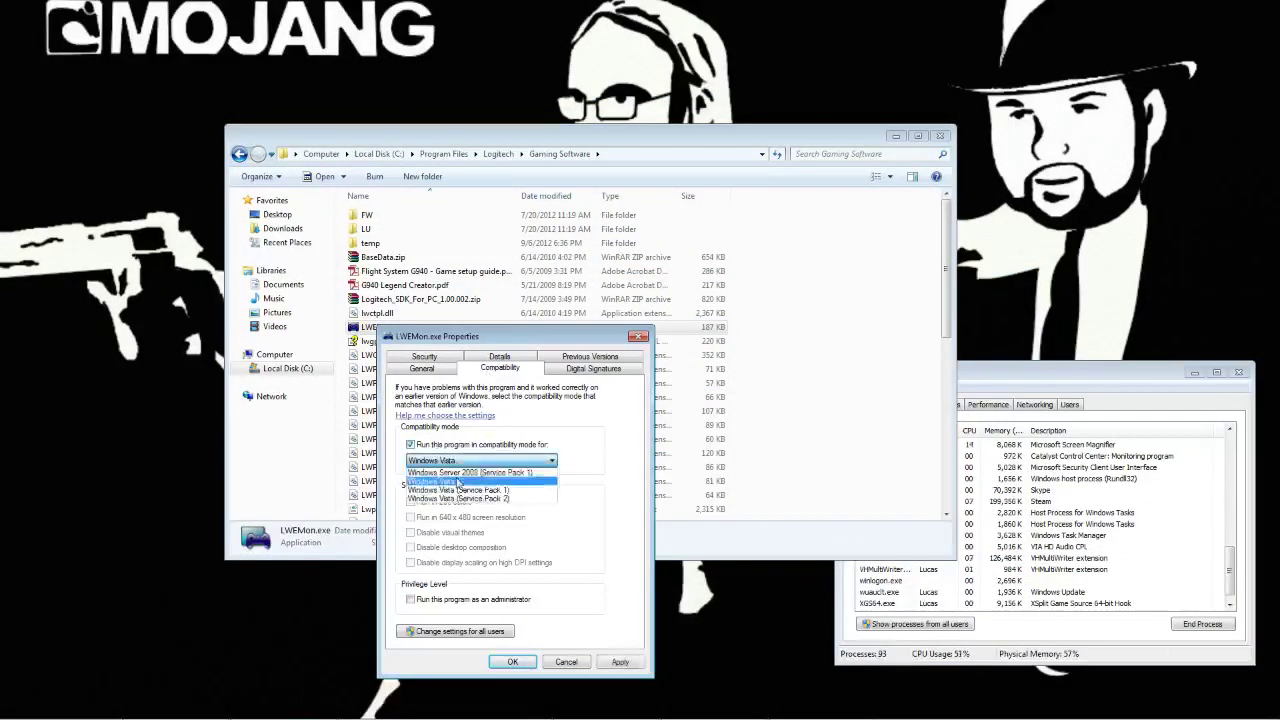
click(470, 485)
click(510, 662)
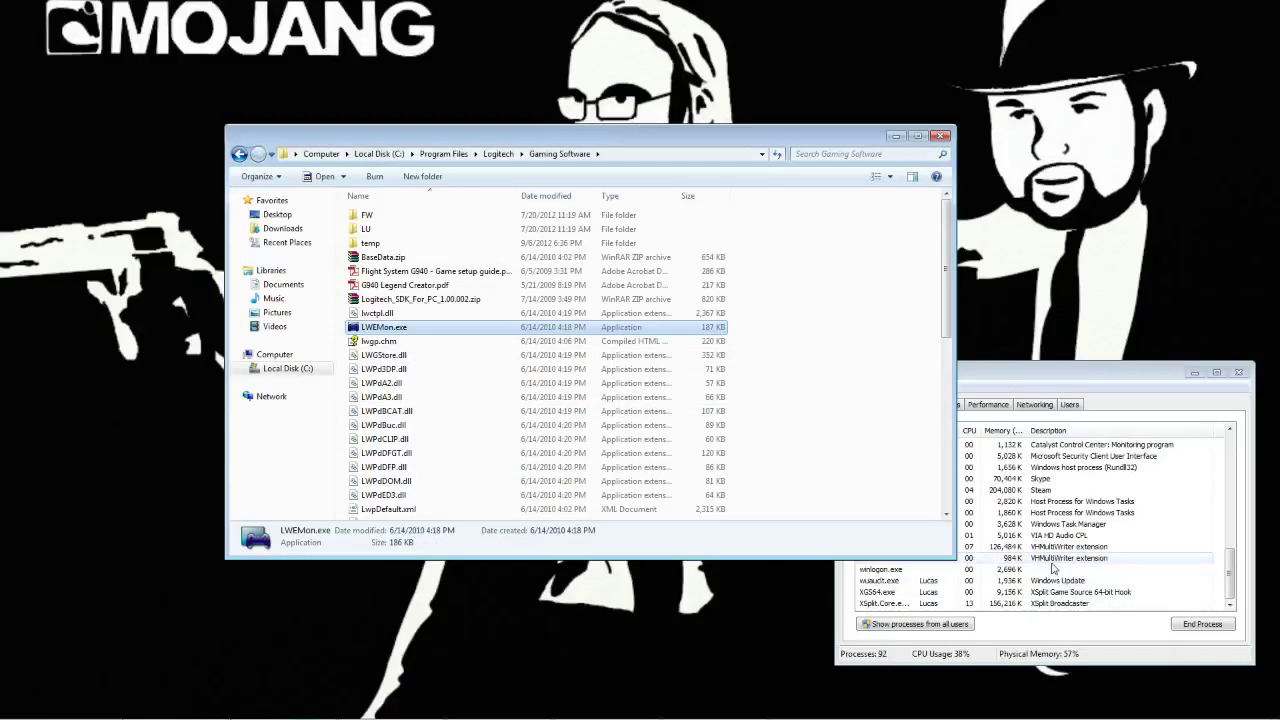
right_click(360, 330)
click(433, 652)
click(482, 370)
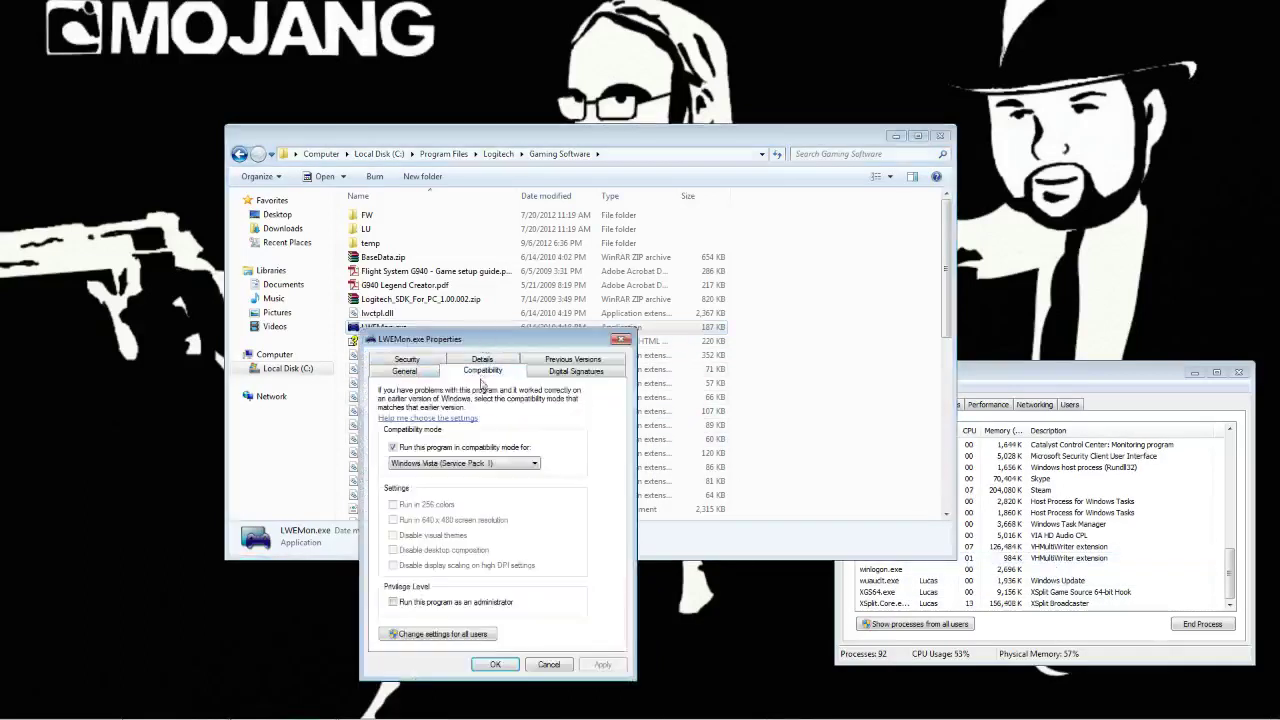
click(408, 448)
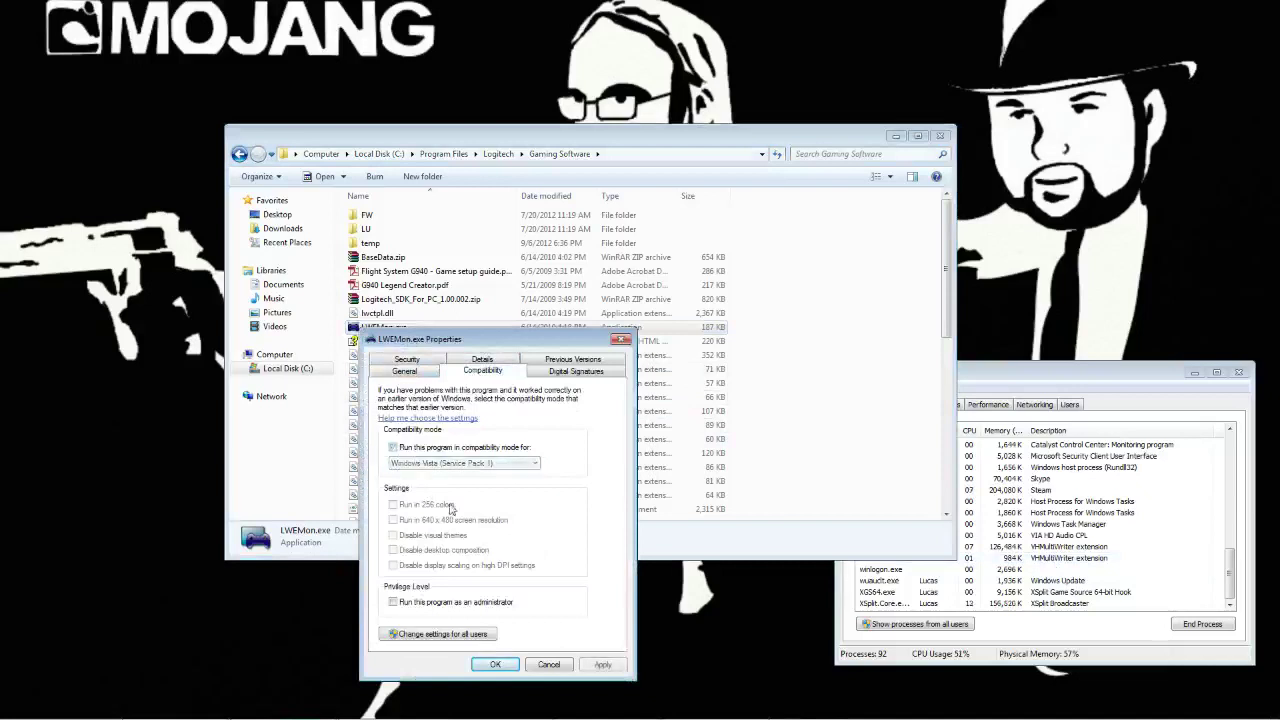
click(497, 664)
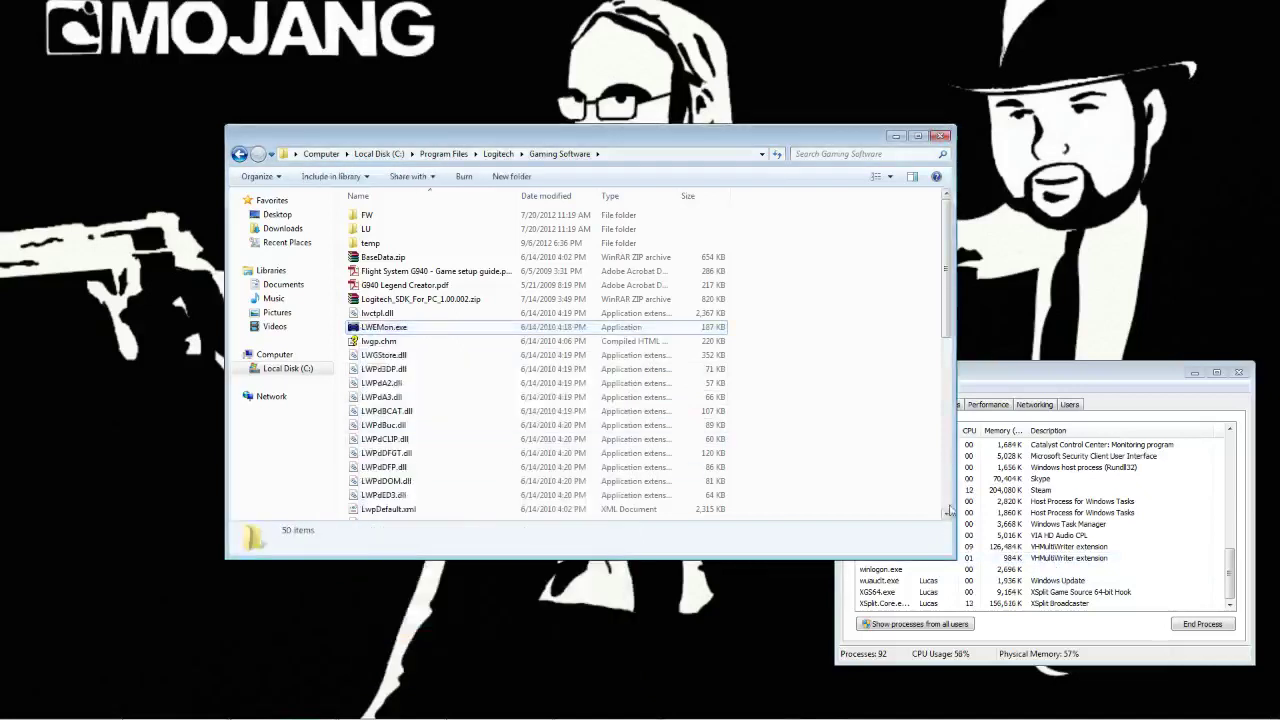
scroll(946, 518, down, 3)
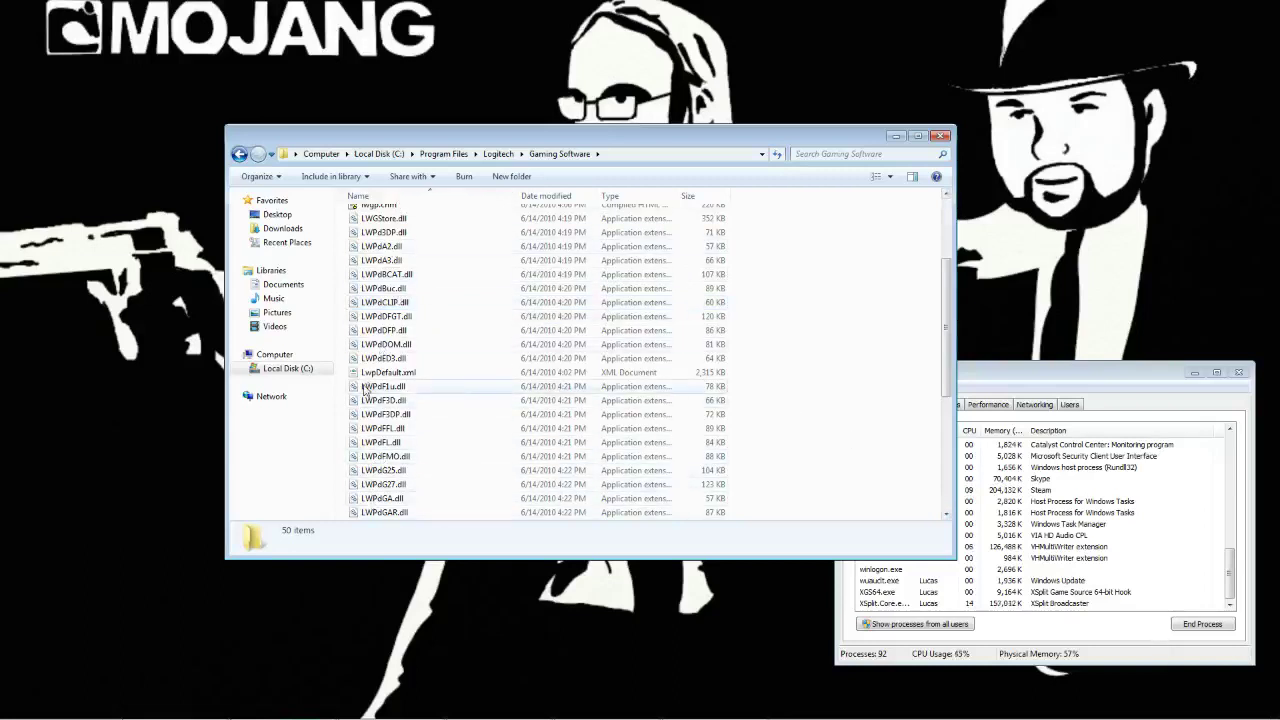
text(lwgs)
scroll(378, 396, down, 5)
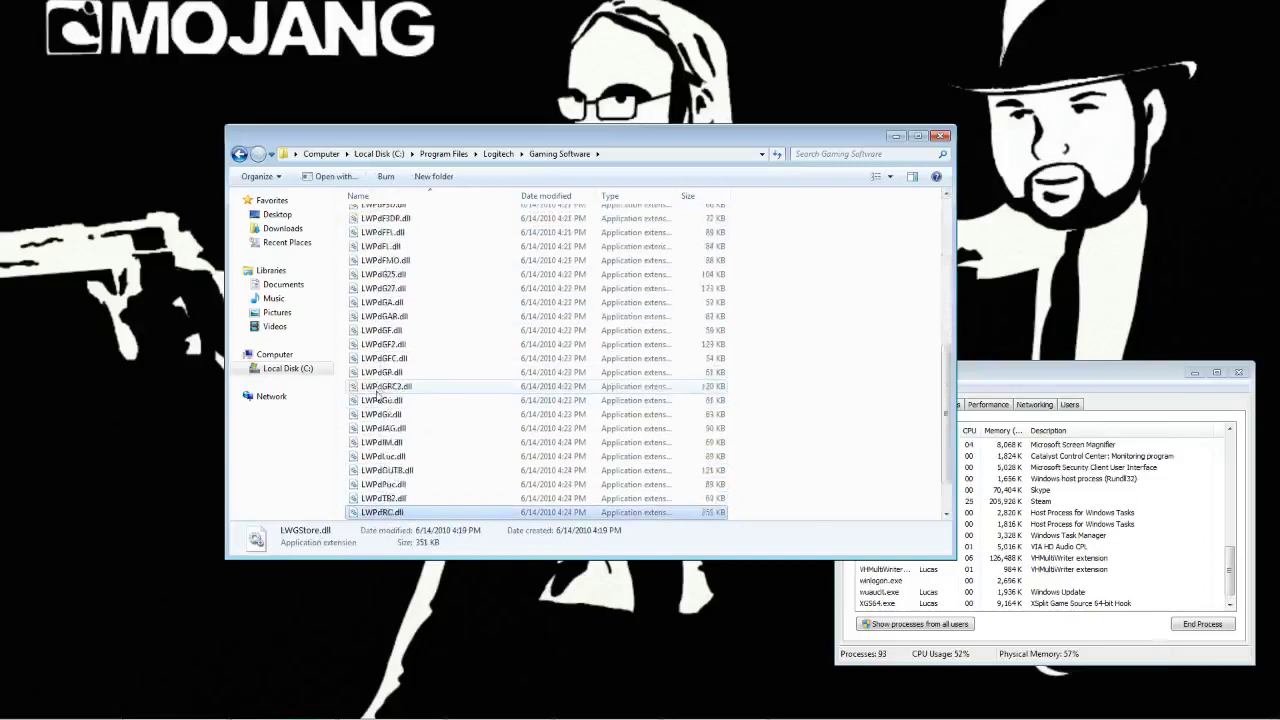
key(r)
key(w)
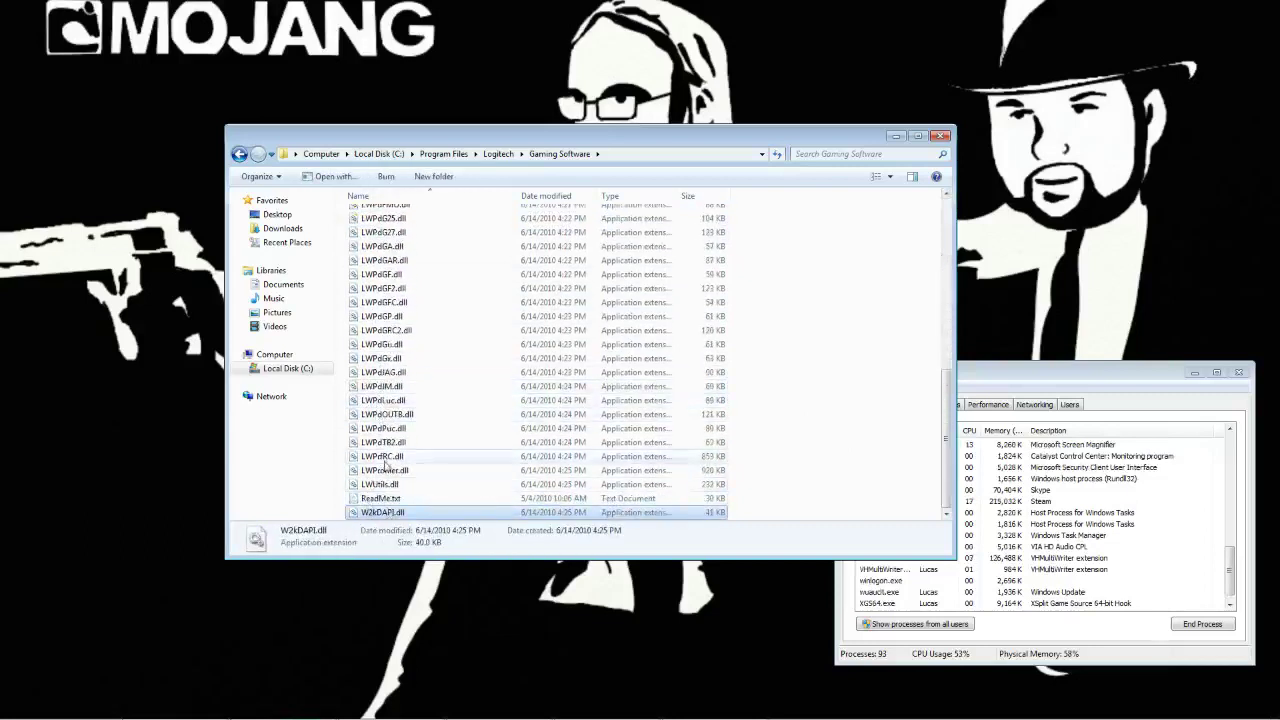
key(Up)
key(Up)
scroll(383, 330, up, 7)
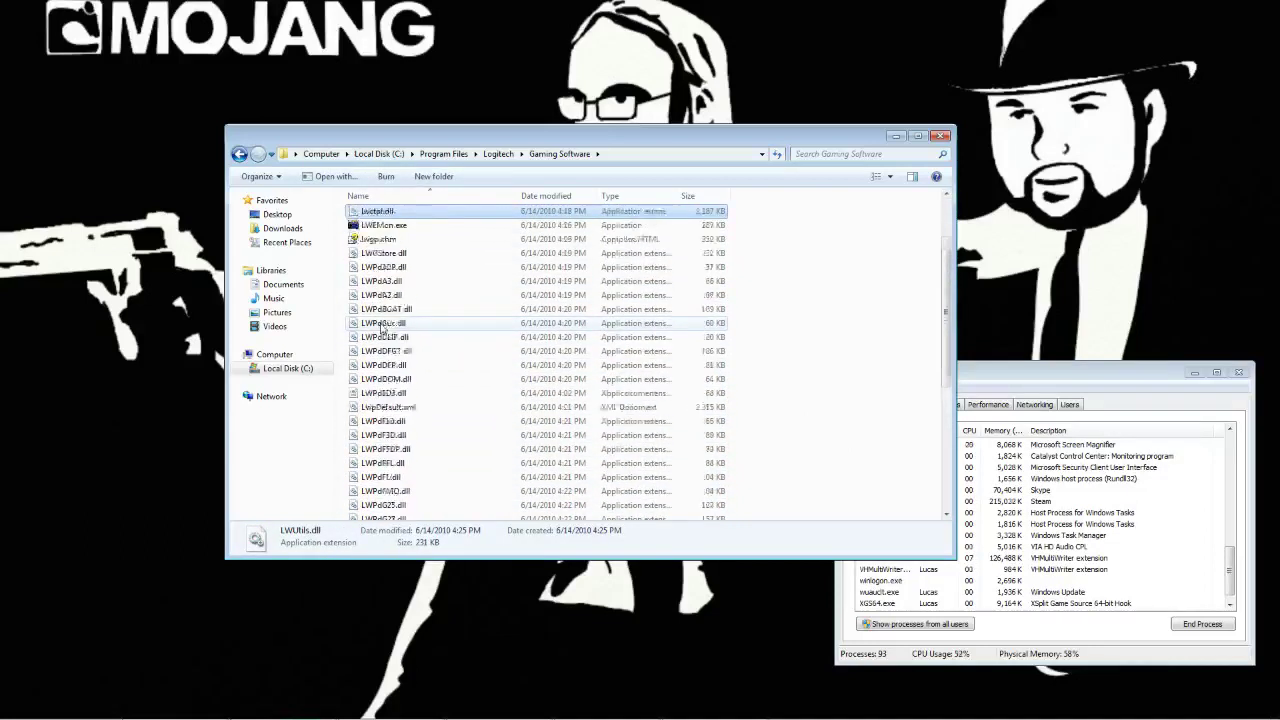
scroll(383, 330, up, 2)
key(Home)
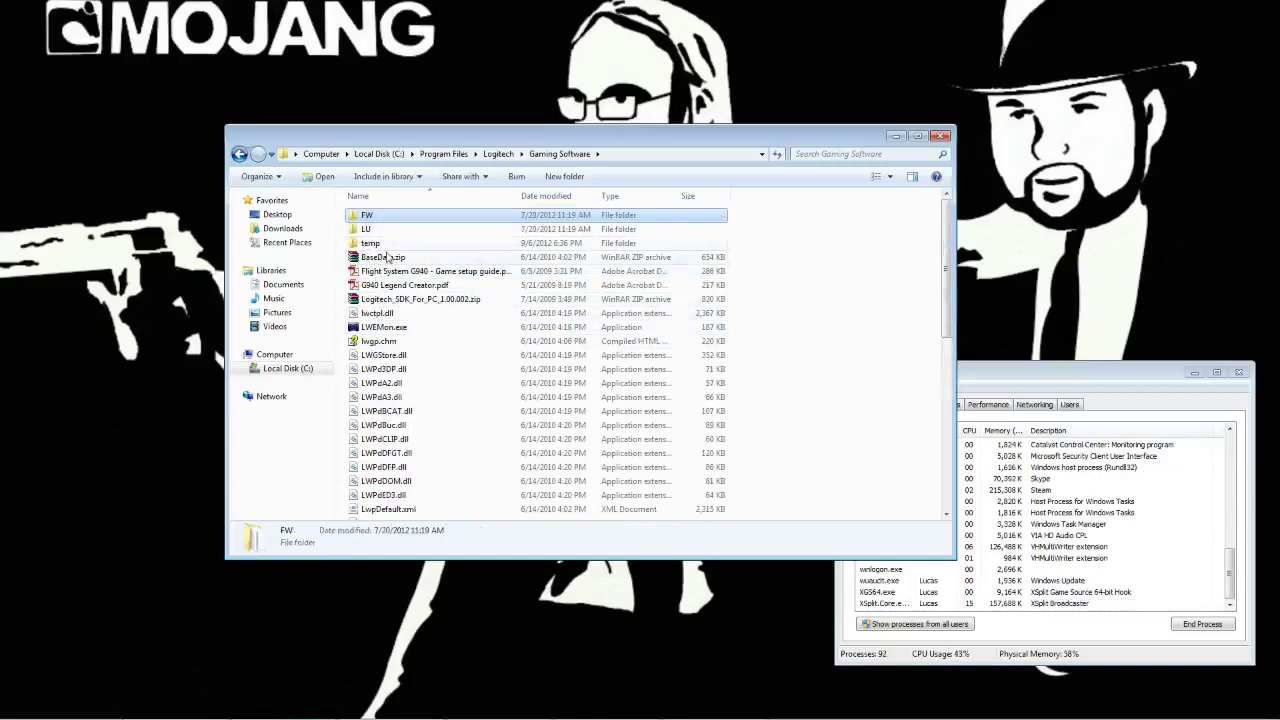
Step: Peek into the temp folder, then browse the LU folder's files and language folders
double_click(385, 243)
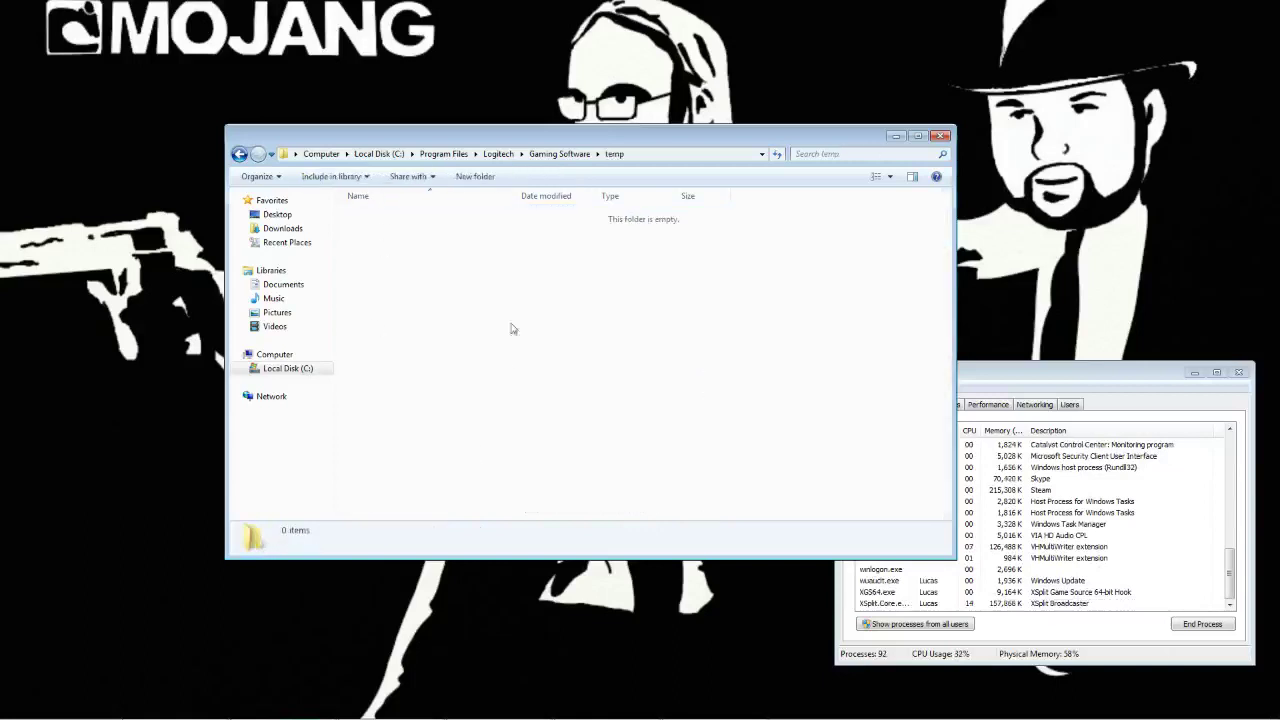
click(239, 154)
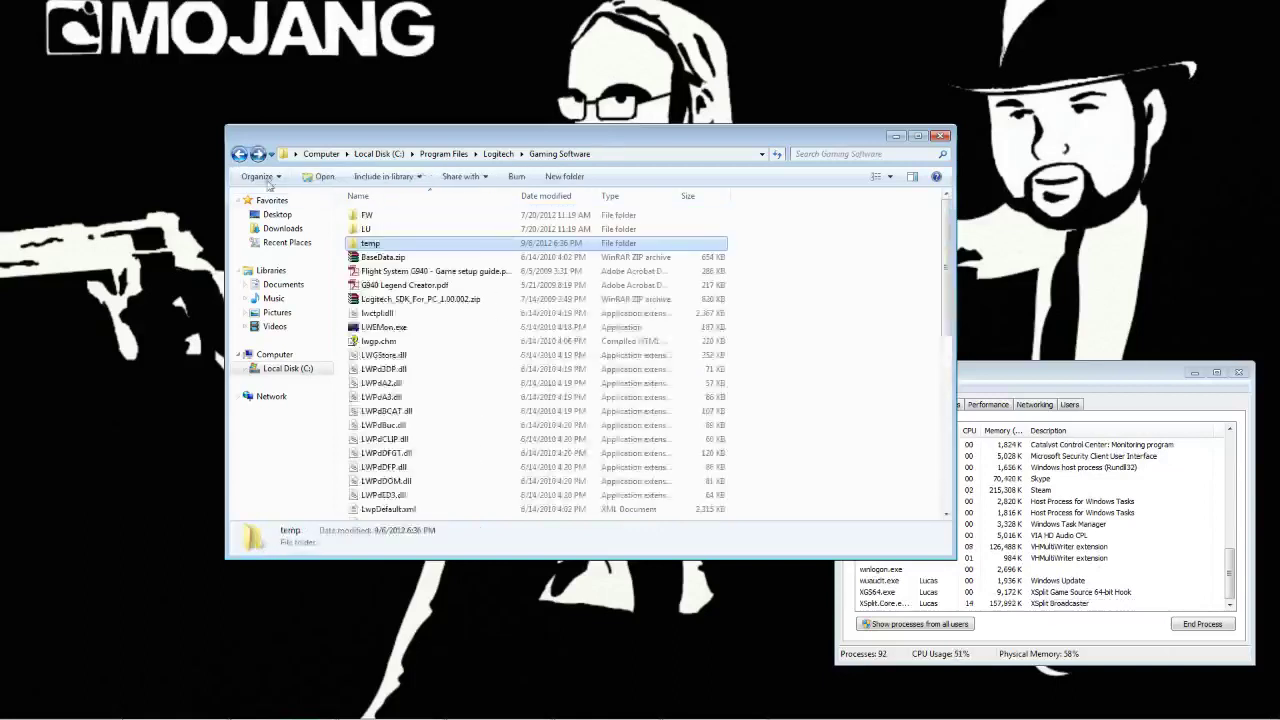
double_click(370, 229)
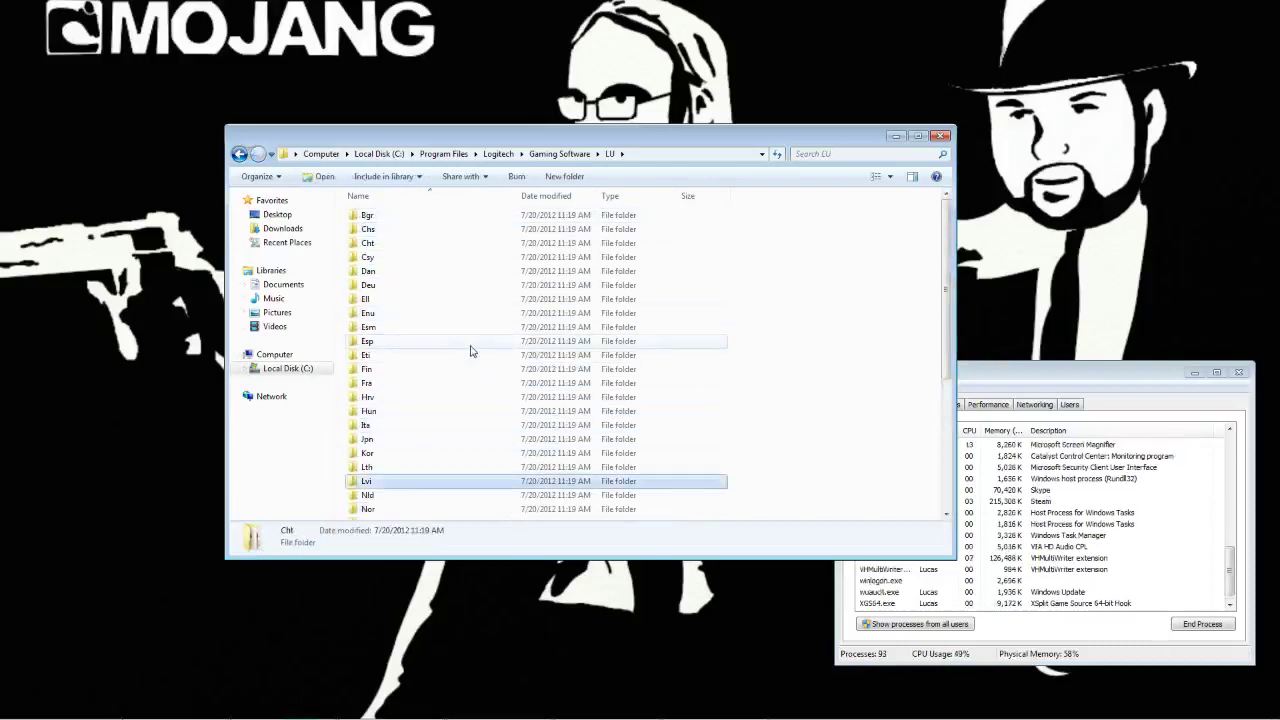
key(End)
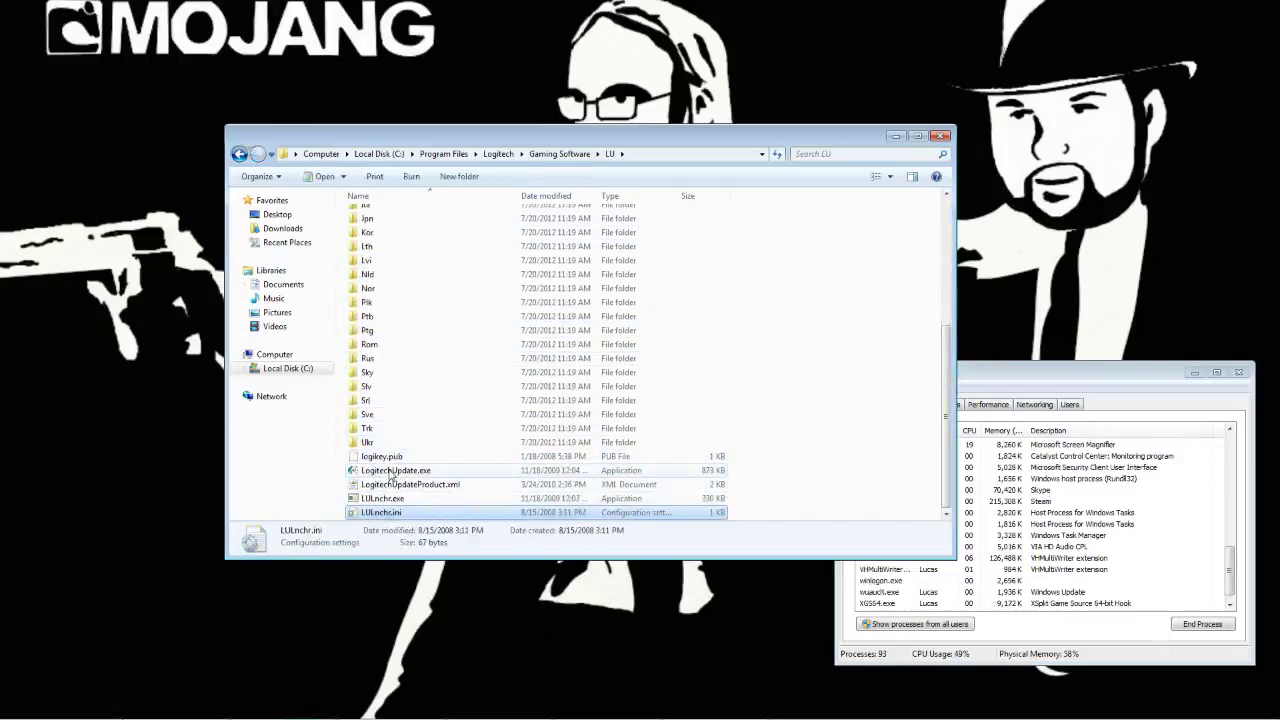
key(Up)
key(Up)
key(Up)
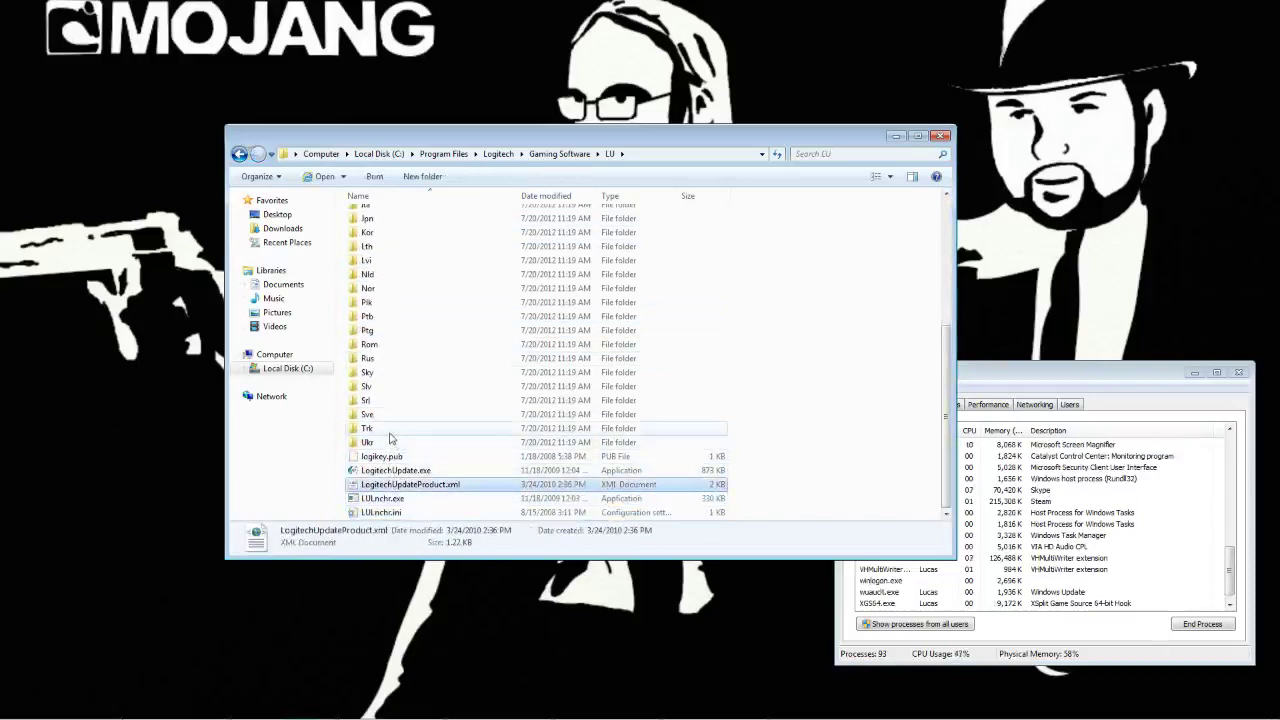
key(Up)
key(Up)
key(Up)
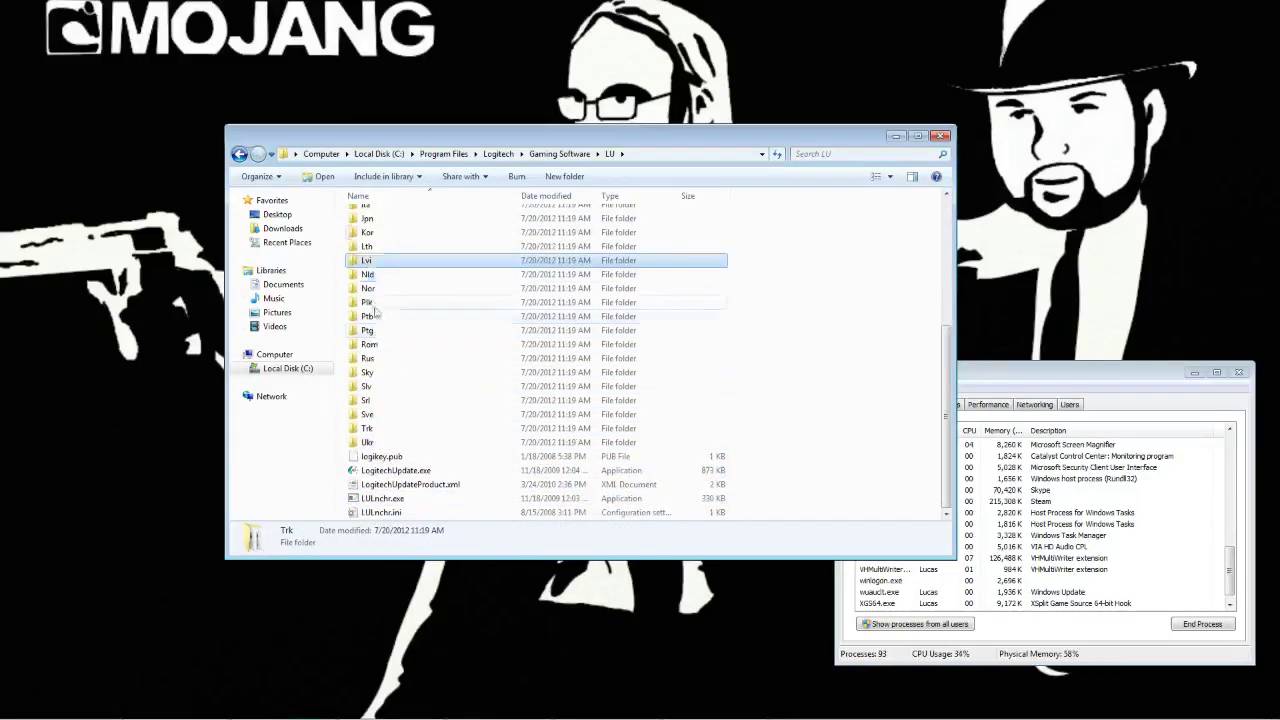
scroll(387, 235, up, 4)
key(Home)
Step: Open the FW folder containing G940_Updater.exe and G940_SWChanges.txt, then go back
click(239, 155)
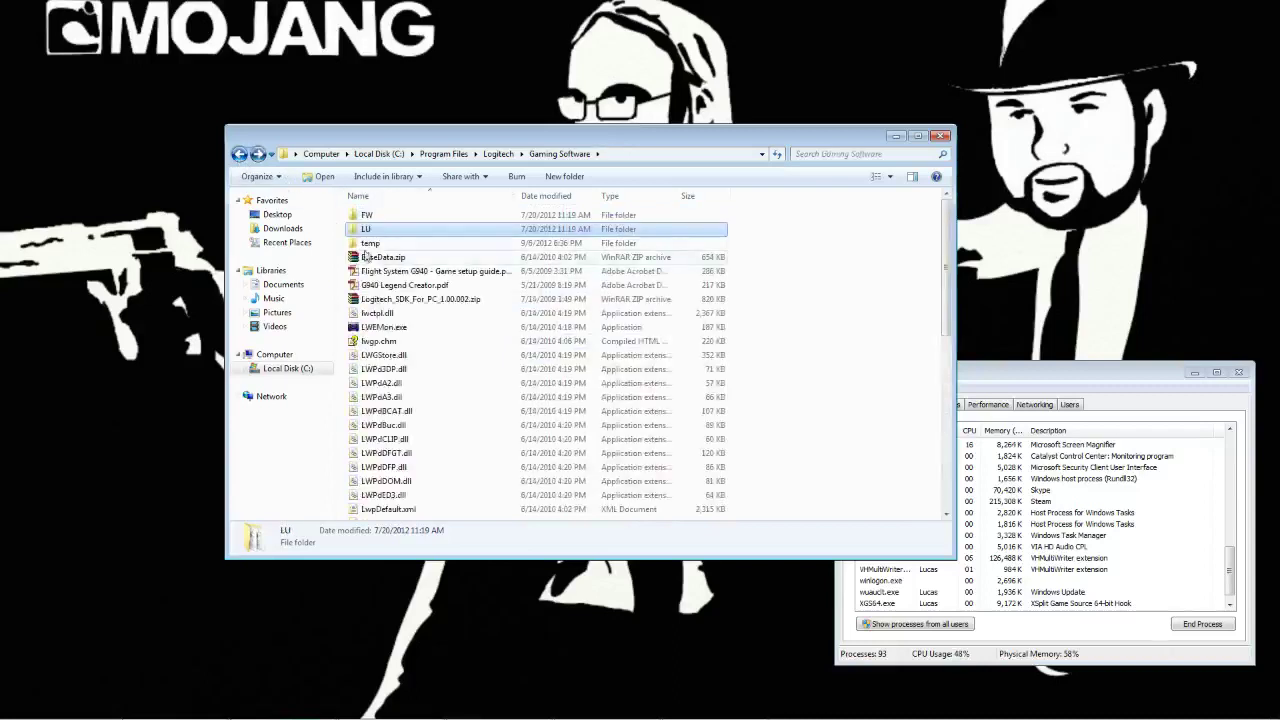
double_click(368, 216)
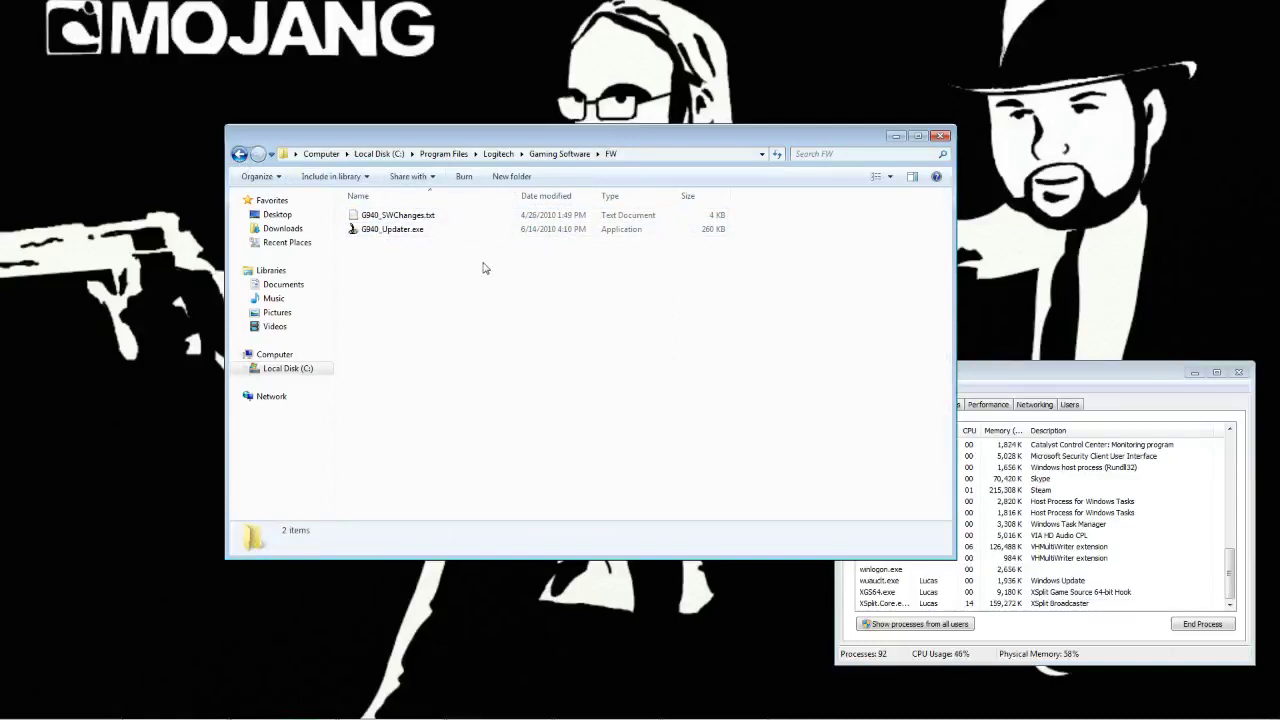
click(239, 154)
Step: Select the temp folder and step between the FW, LU and temp folders at the top of the listing
click(420, 250)
scroll(519, 287, down, 3)
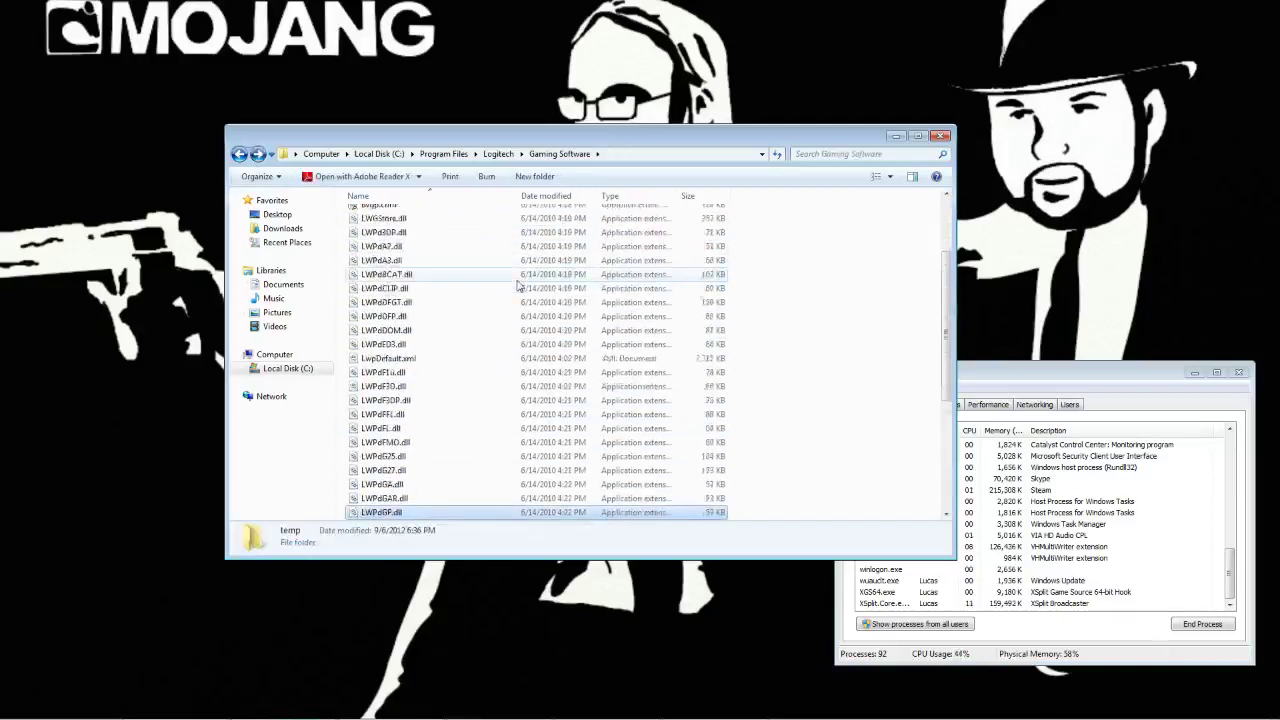
key(End)
key(Up)
key(Up)
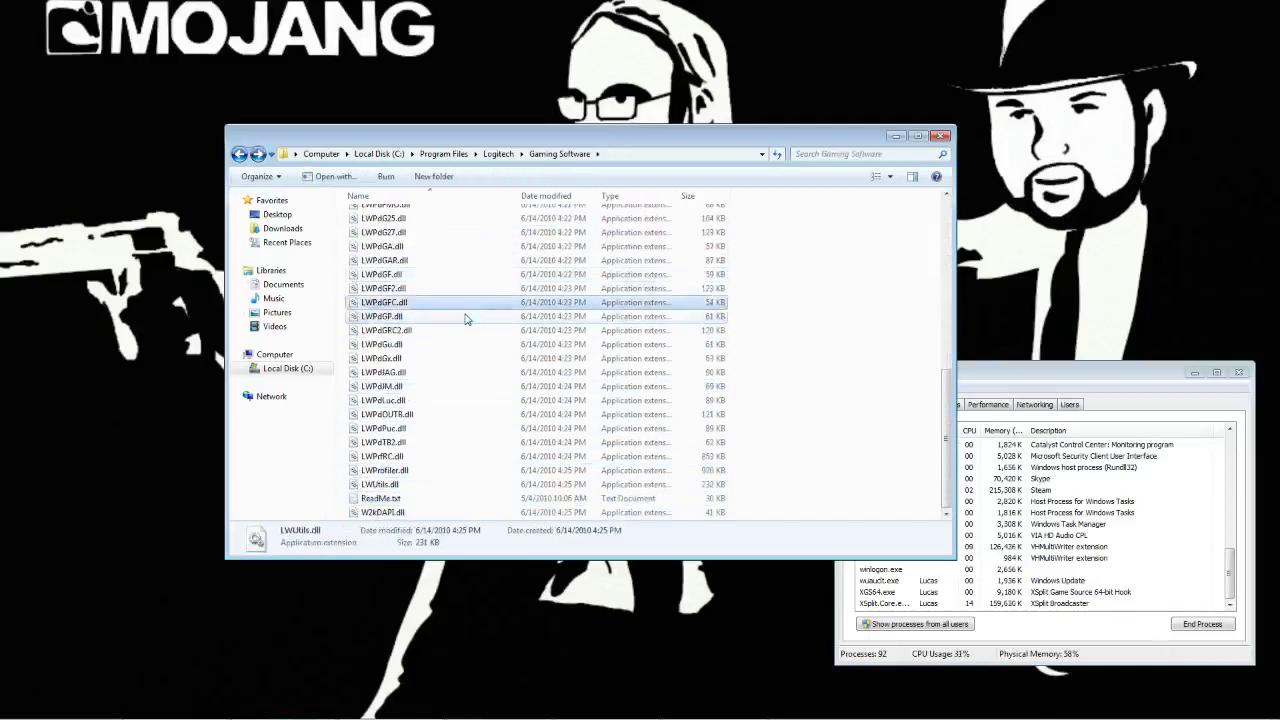
key(Page_Up)
key(Page_Up)
key(Down)
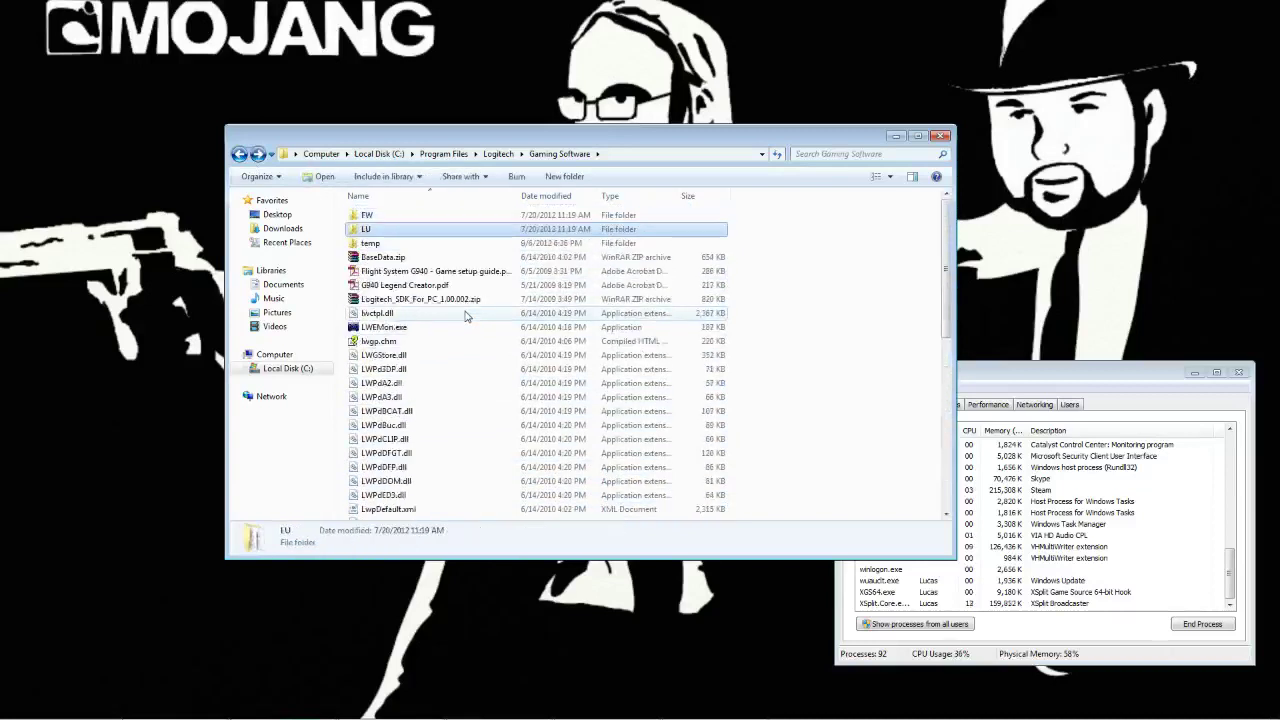
key(Up)
key(Down)
key(Up)
key(Down)
key(Down)
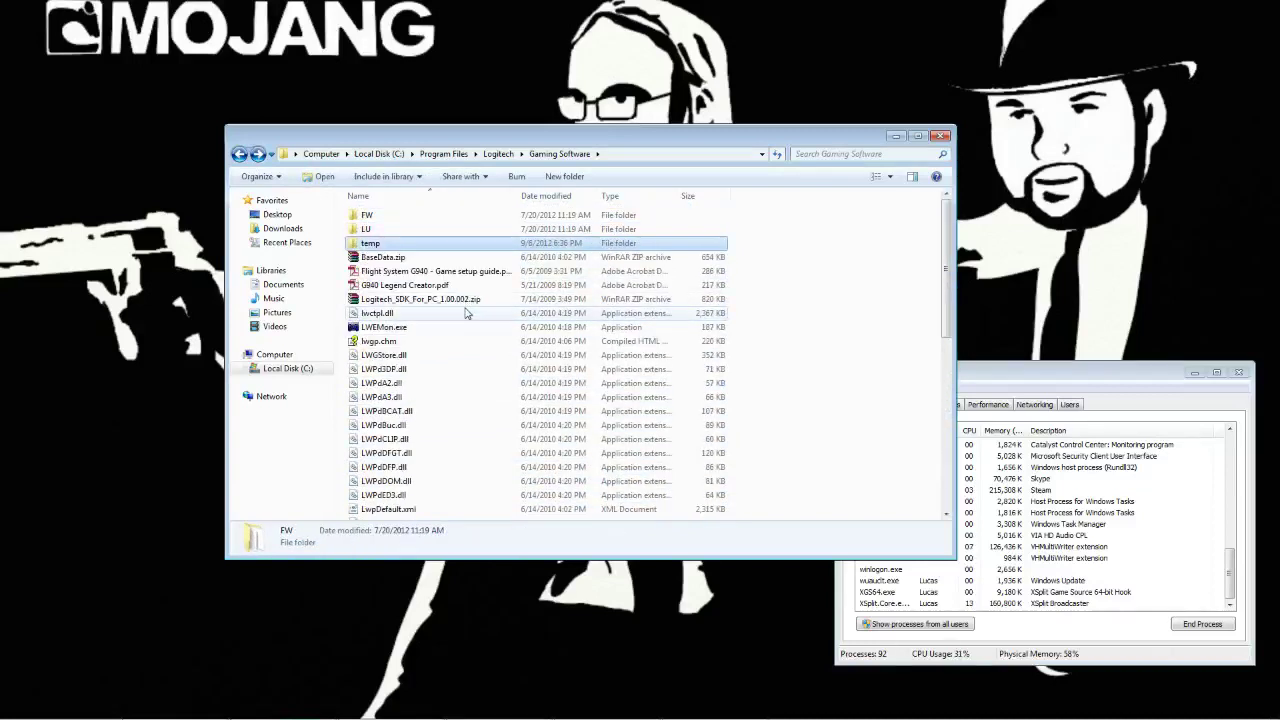
key(Down)
key(Down)
key(Down)
key(Down)
key(Down)
key(Down)
Step: Step through the files below, including BaseData.zip, lwctpl.dll, LWEMon.exe and lwgp.chm, ending on FW
key(Up)
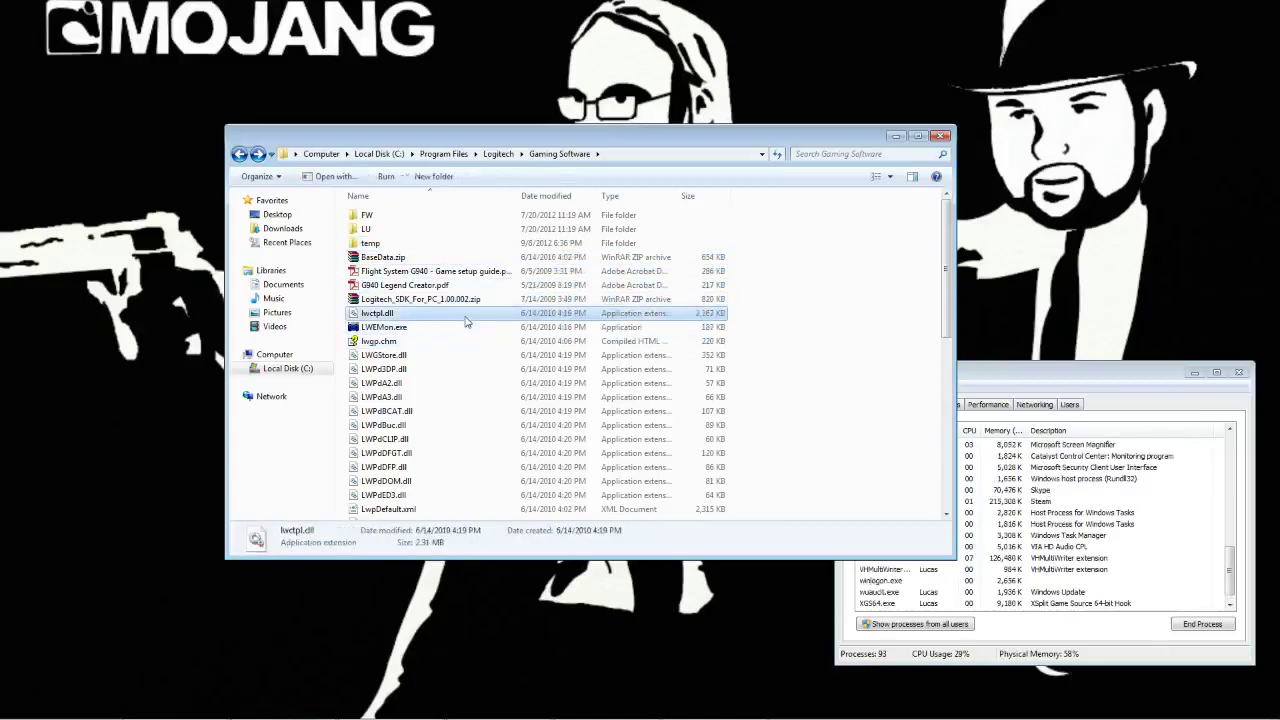
key(Up)
key(Up)
key(Up)
key(Up)
key(Up)
key(Up)
key(Up)
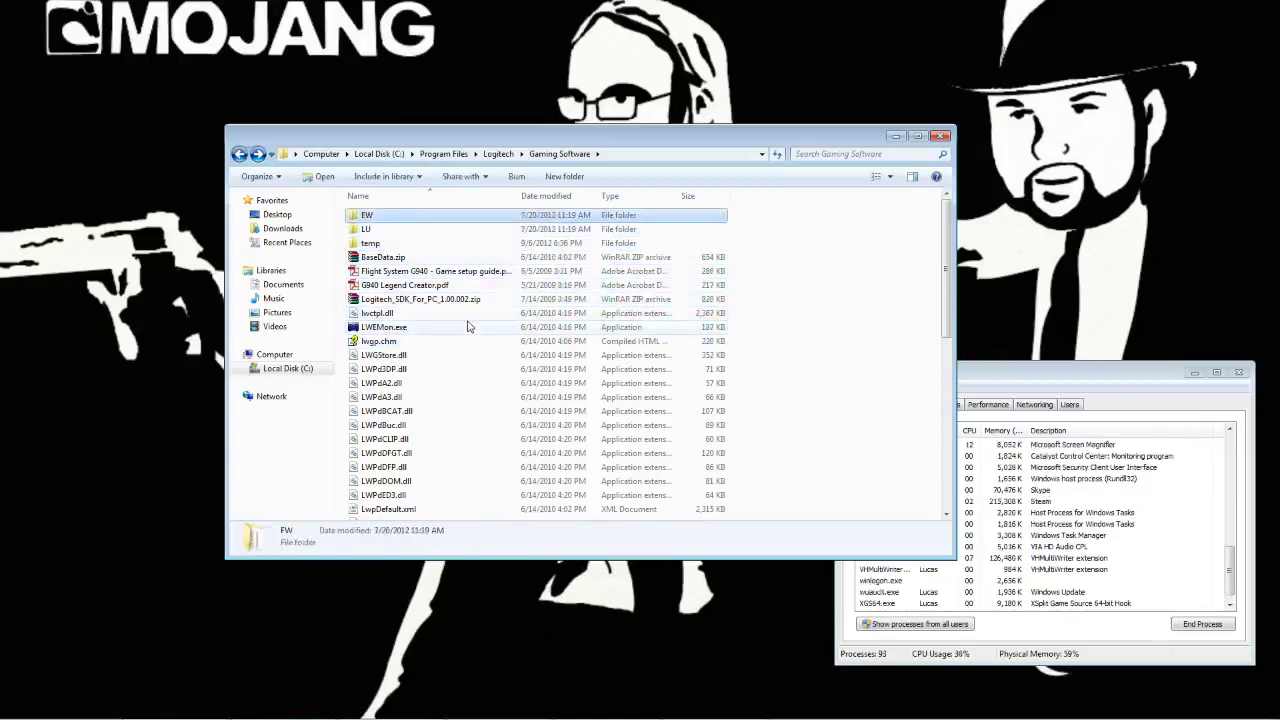
key(Down)
key(Down)
key(Down)
key(Down)
key(Down)
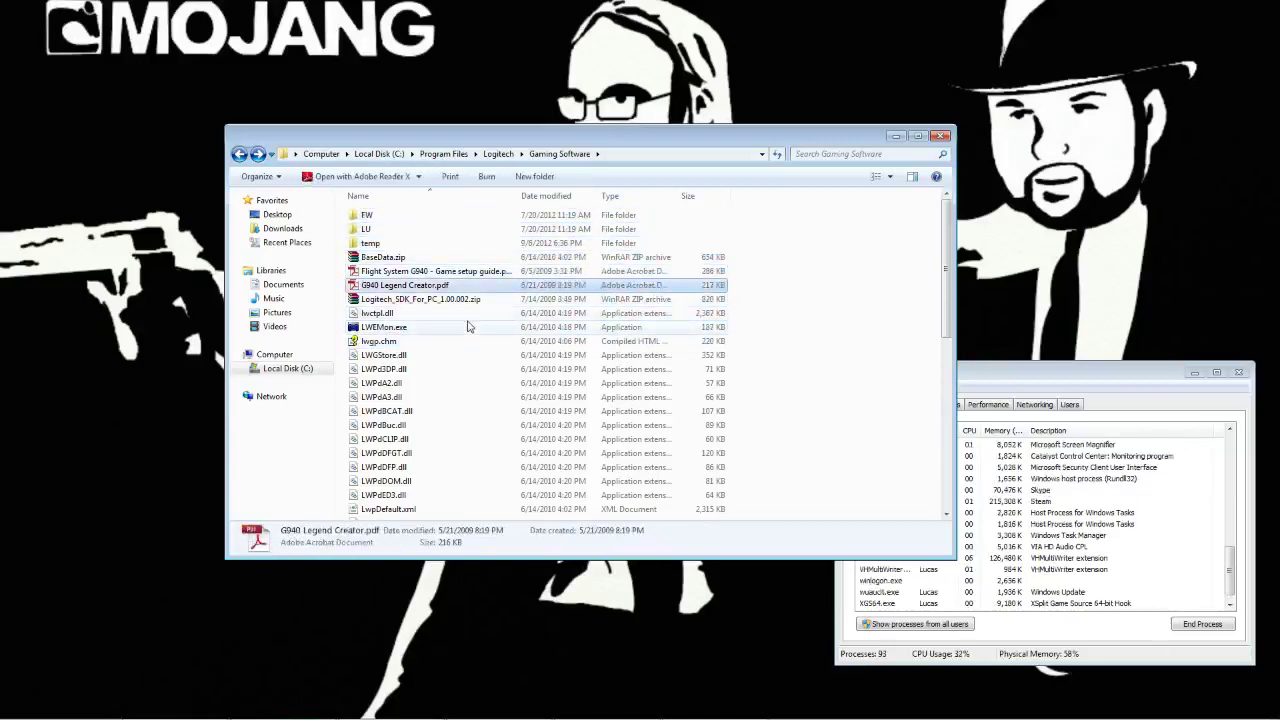
key(Down)
key(Down)
key(Down)
key(Down)
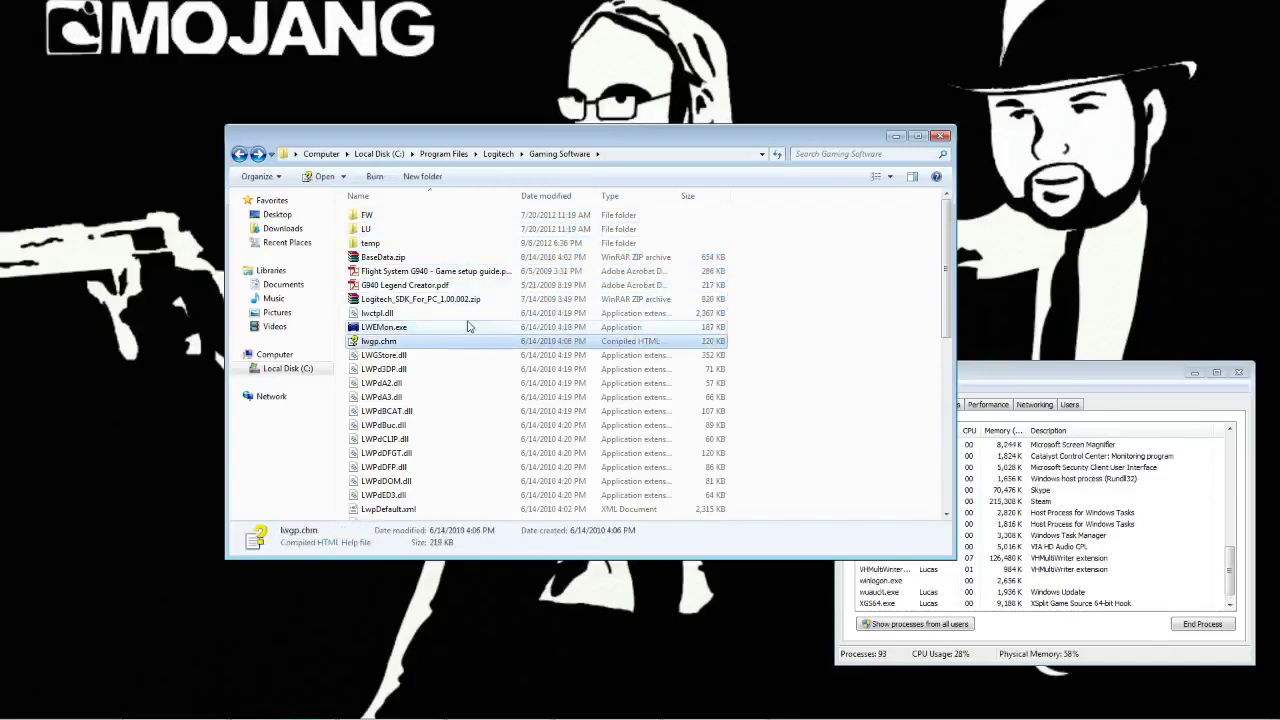
key(Down)
key(Down)
key(Down)
key(Down)
key(Down)
key(Down)
key(Down)
key(Down)
key(Down)
key(Down)
key(Down)
key(Down)
key(Down)
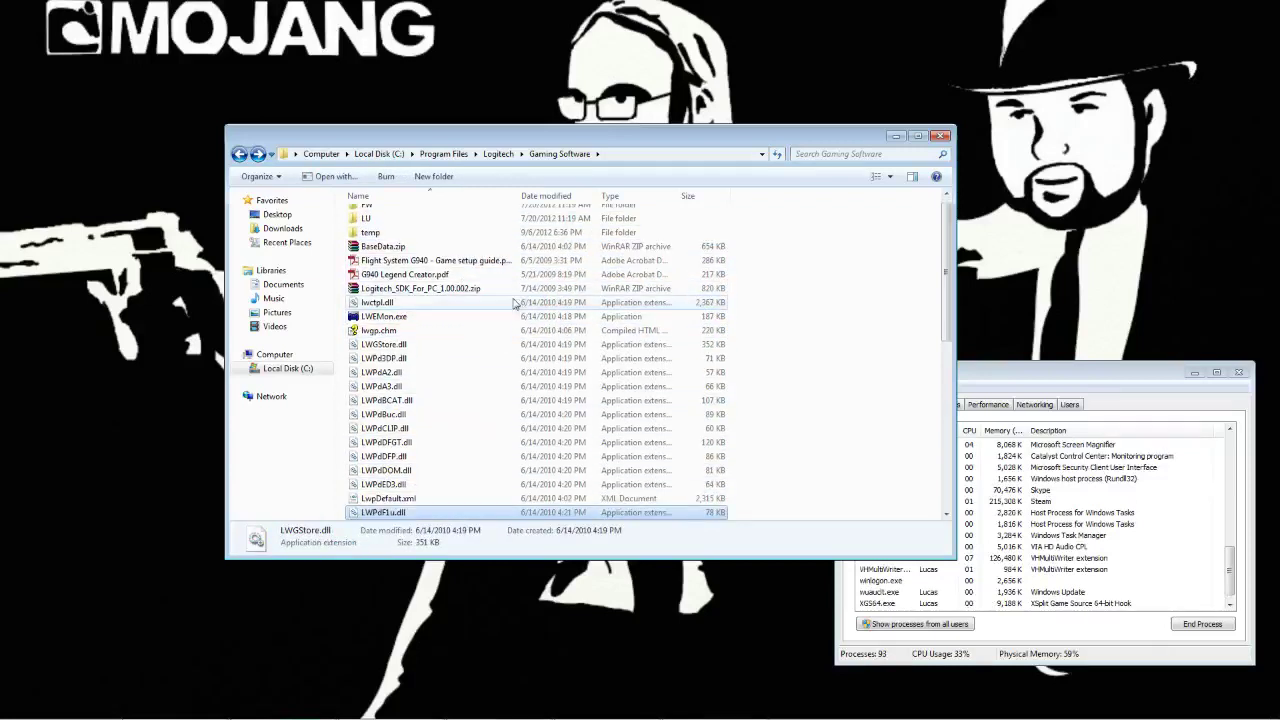
key(Up)
key(Up)
key(Up)
key(Up)
key(Up)
key(Up)
key(Up)
key(Up)
key(Up)
key(Up)
key(Up)
key(Up)
key(Up)
key(Up)
key(Up)
key(Up)
key(Up)
key(Up)
key(Up)
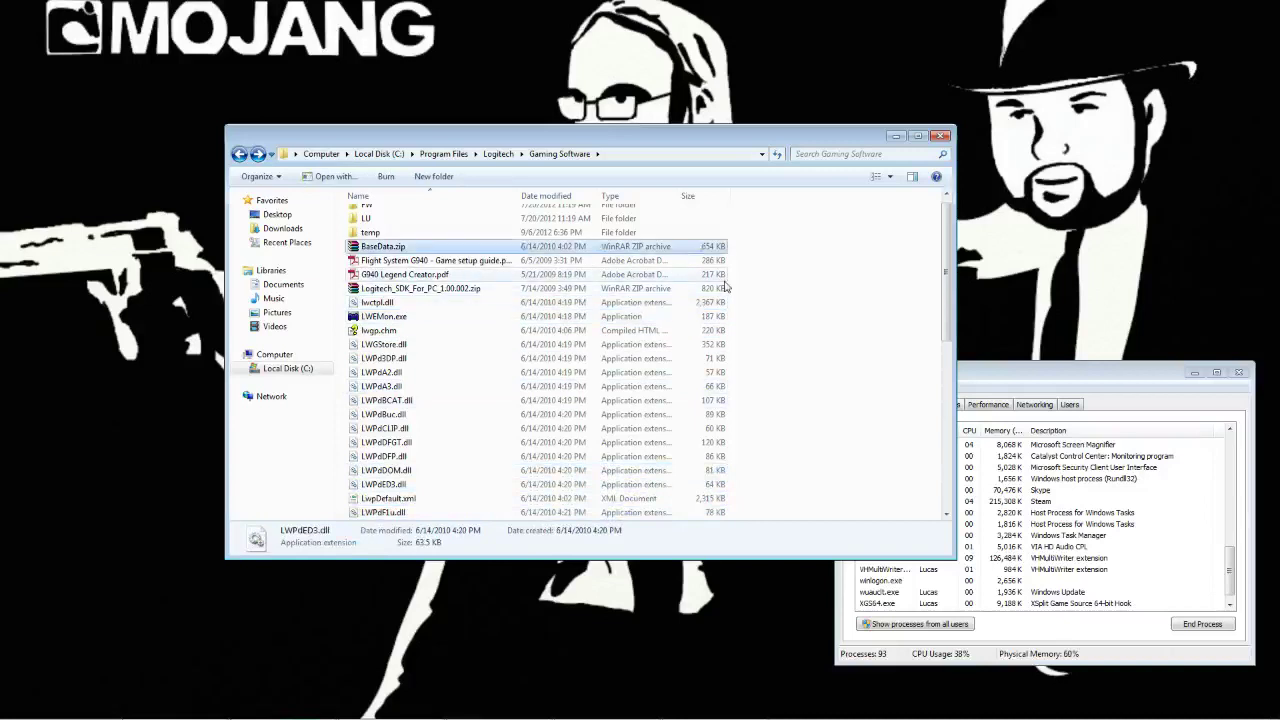
key(Up)
key(Up)
key(Up)
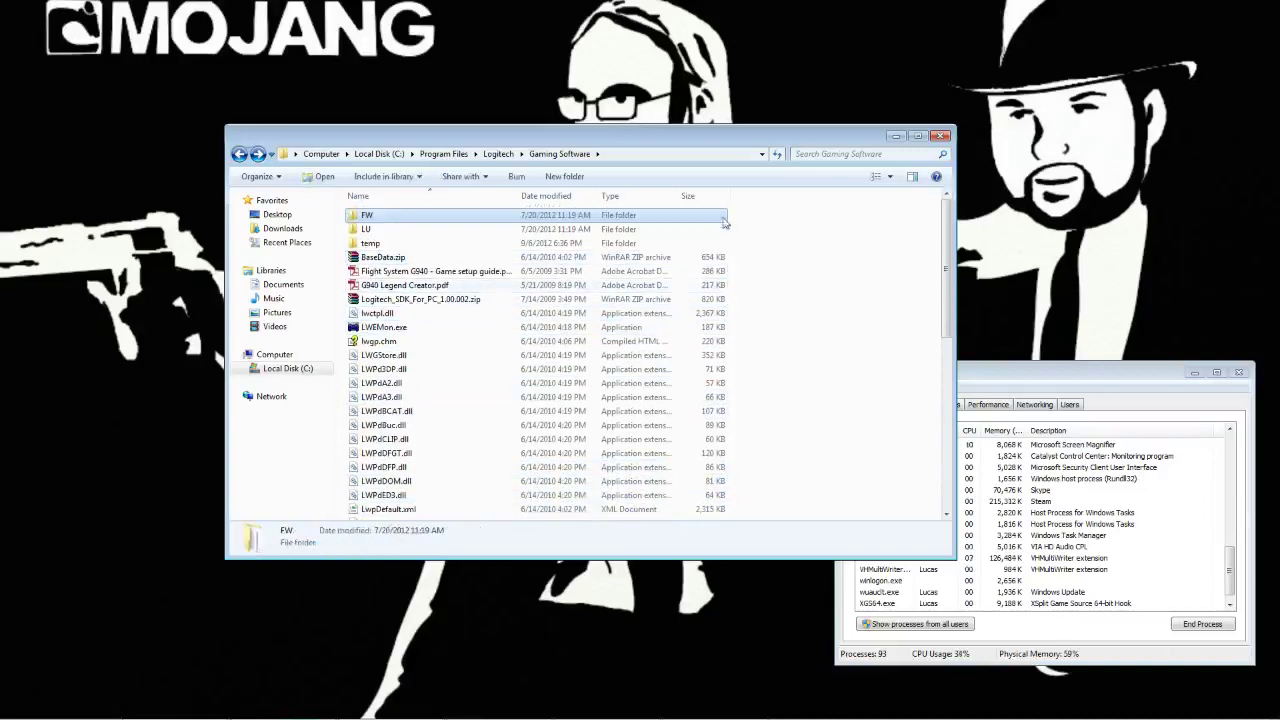